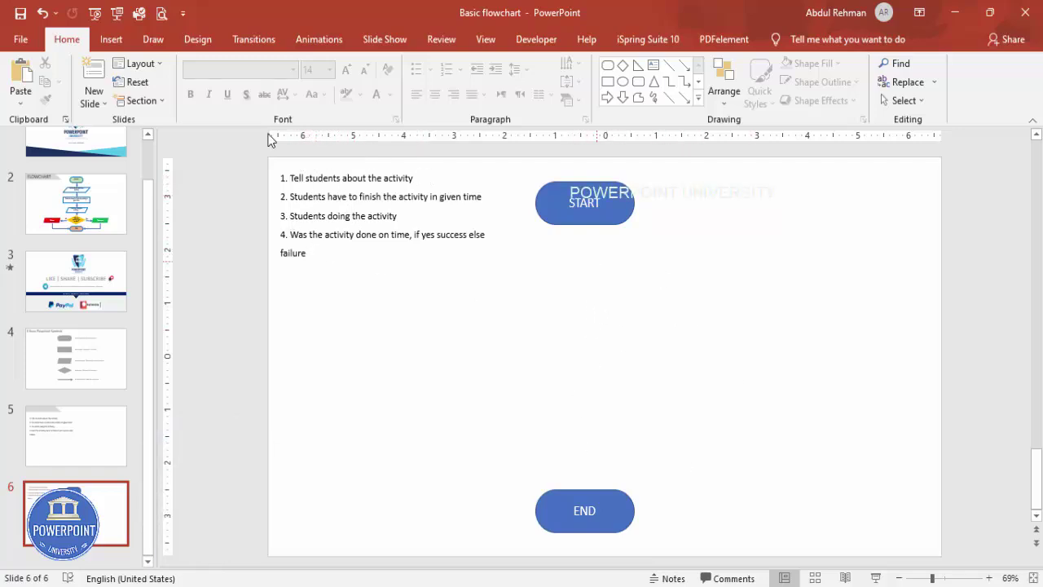
- Draw a blue rectangle below START and copy it into four evenly stacked boxes above END
{"action": "left_click", "coordinate": [104, 42]}
{"action": "left_click", "coordinate": [248, 105]}
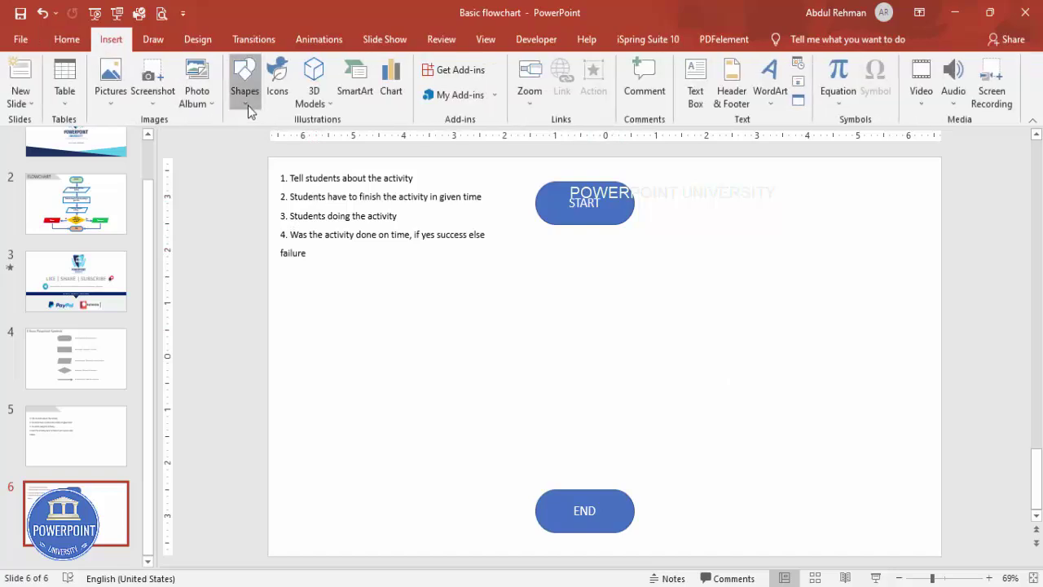
{"action": "left_click", "coordinate": [238, 220]}
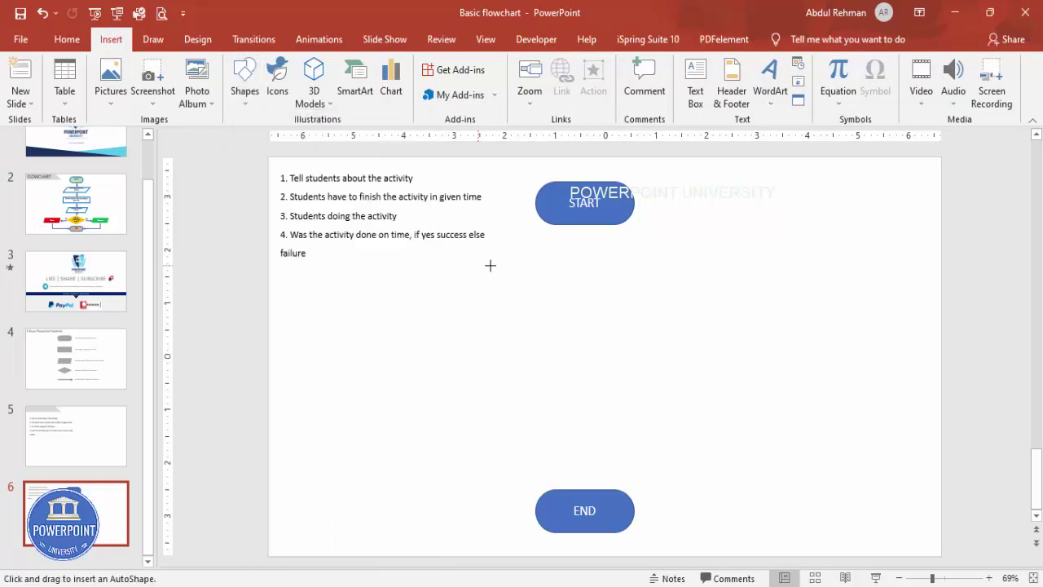
{"action": "left_click_drag", "start_coordinate": [527, 242], "coordinate": [626, 269]}
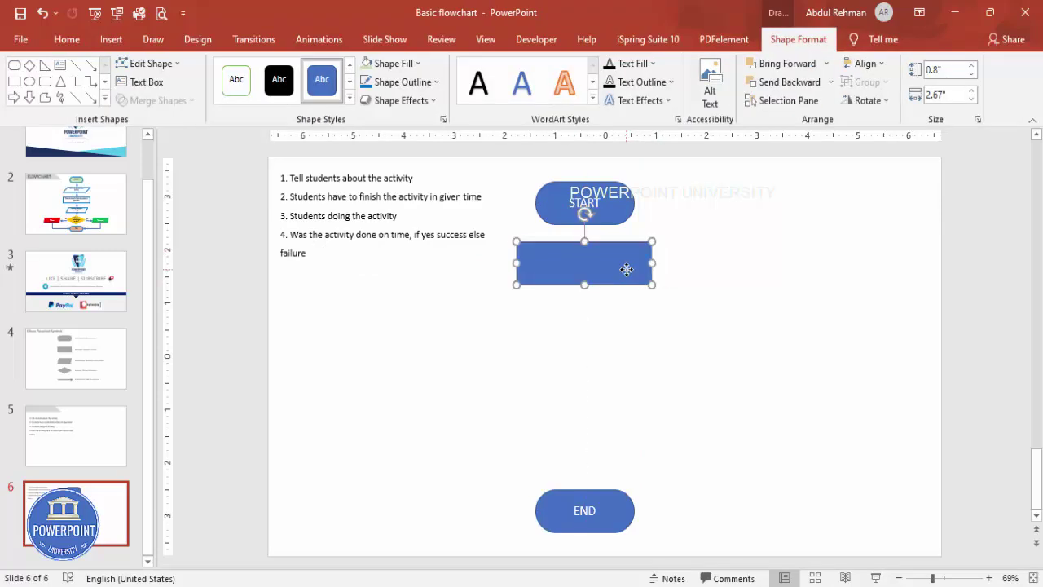
{"action": "left_click_drag", "start_coordinate": [627, 270], "coordinate": [622, 462]}
{"action": "left_click", "coordinate": [757, 411]}
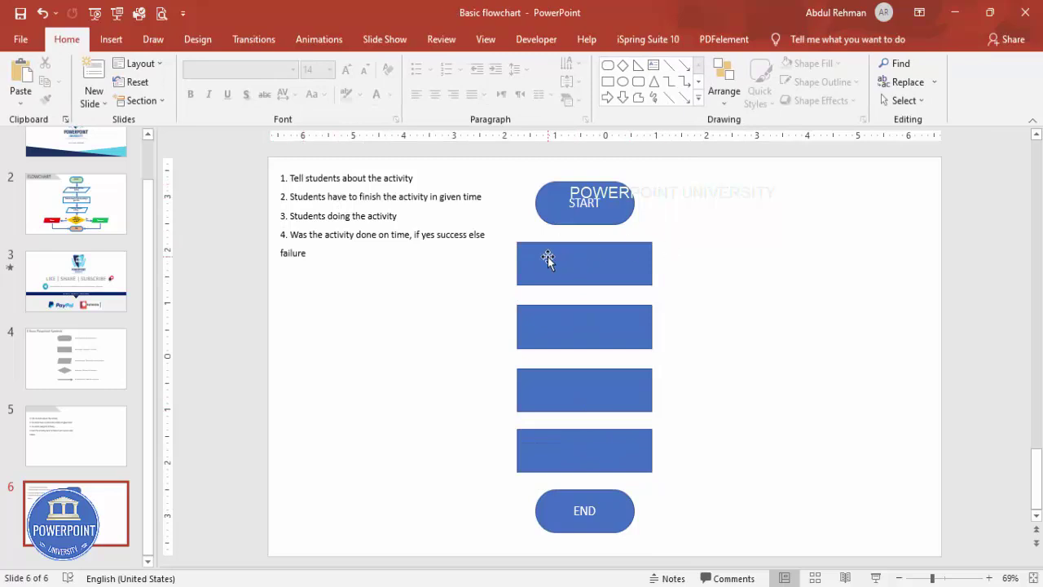
- Paste list step 1 into the first rectangle, centred at 14 pt
{"action": "left_click_drag", "start_coordinate": [291, 178], "coordinate": [414, 180]}
{"action": "key", "text": "ctrl+c"}
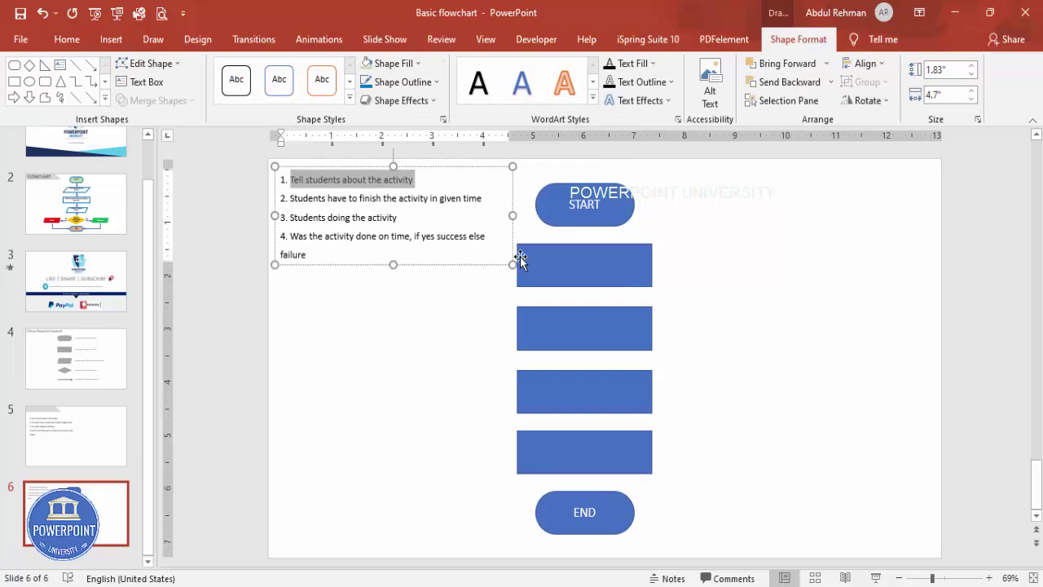
{"action": "left_click", "coordinate": [600, 271]}
{"action": "key", "text": "ctrl+v"}
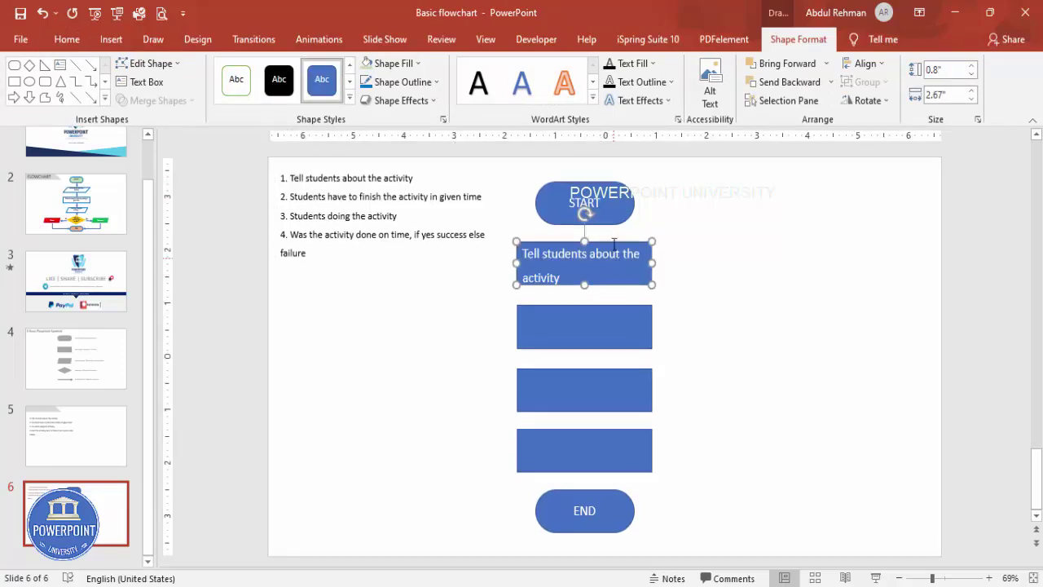
{"action": "left_click", "coordinate": [70, 39]}
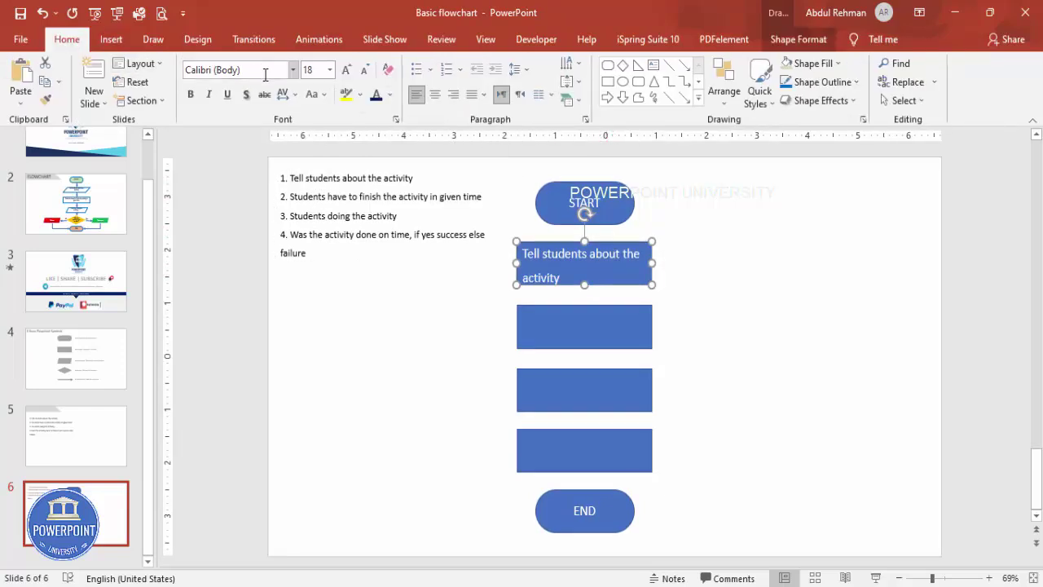
{"action": "left_click", "coordinate": [435, 96]}
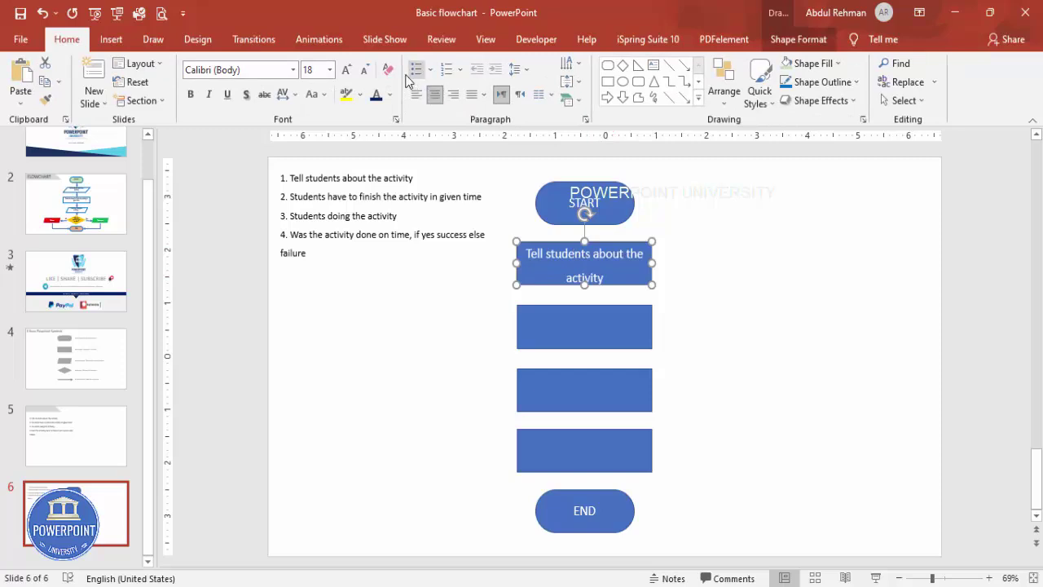
{"action": "left_click", "coordinate": [366, 71]}
{"action": "left_click", "coordinate": [366, 71]}
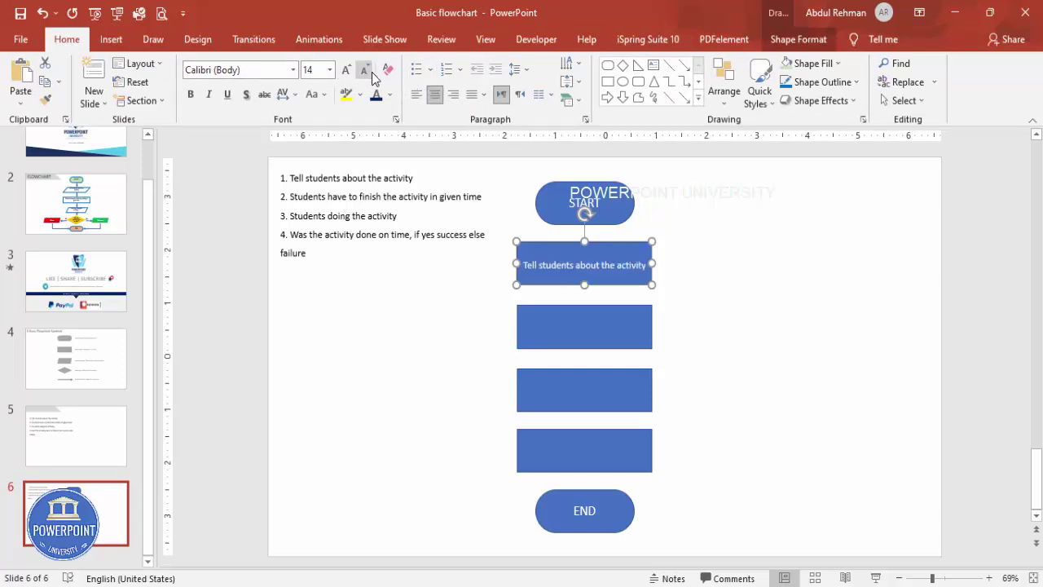
- Paste step 2 into the second rectangle and copy the first box's formatting onto it
{"action": "left_click_drag", "start_coordinate": [291, 196], "coordinate": [485, 198]}
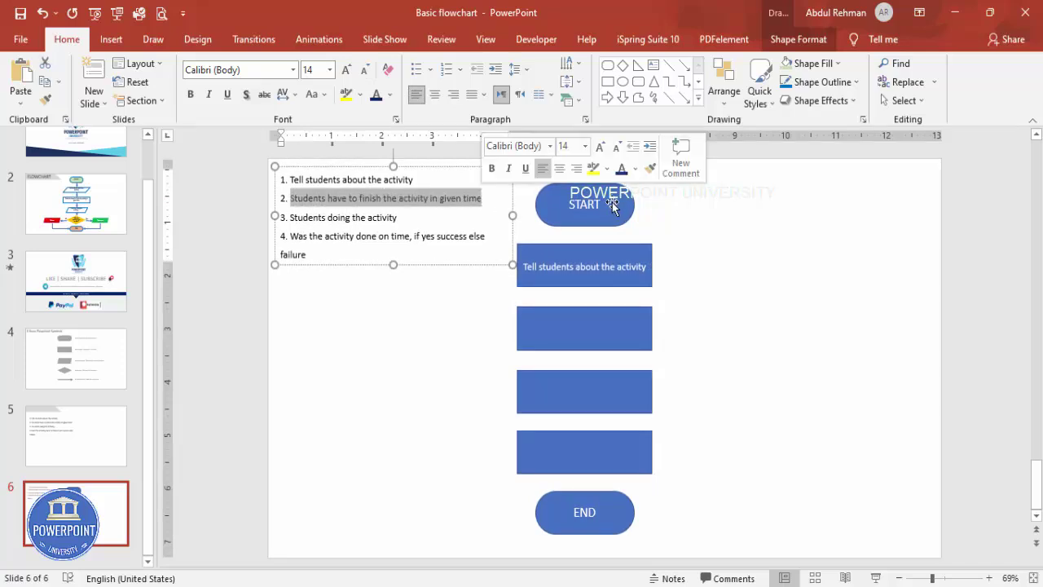
{"action": "key", "text": "ctrl+c"}
{"action": "left_click", "coordinate": [581, 324]}
{"action": "key", "text": "ctrl+v"}
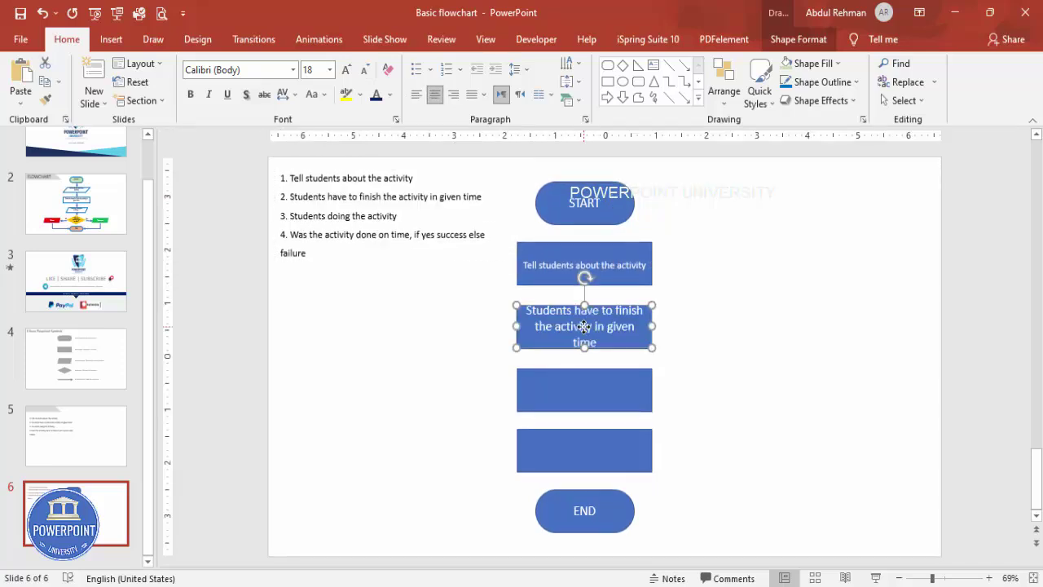
{"action": "left_click", "coordinate": [619, 253]}
{"action": "left_click", "coordinate": [45, 99]}
{"action": "left_click", "coordinate": [635, 337]}
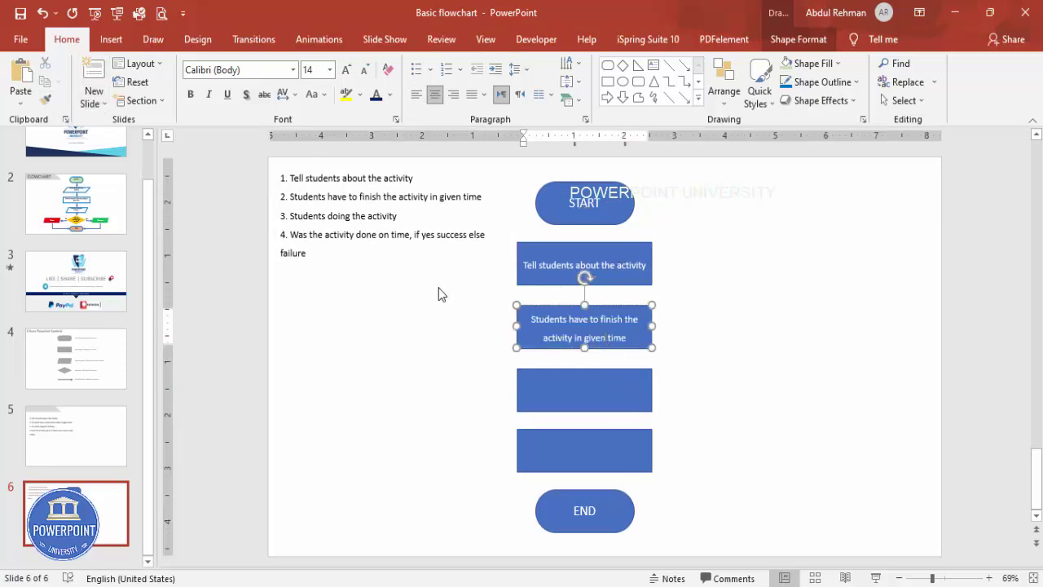
{"action": "left_click_drag", "start_coordinate": [290, 217], "coordinate": [414, 220]}
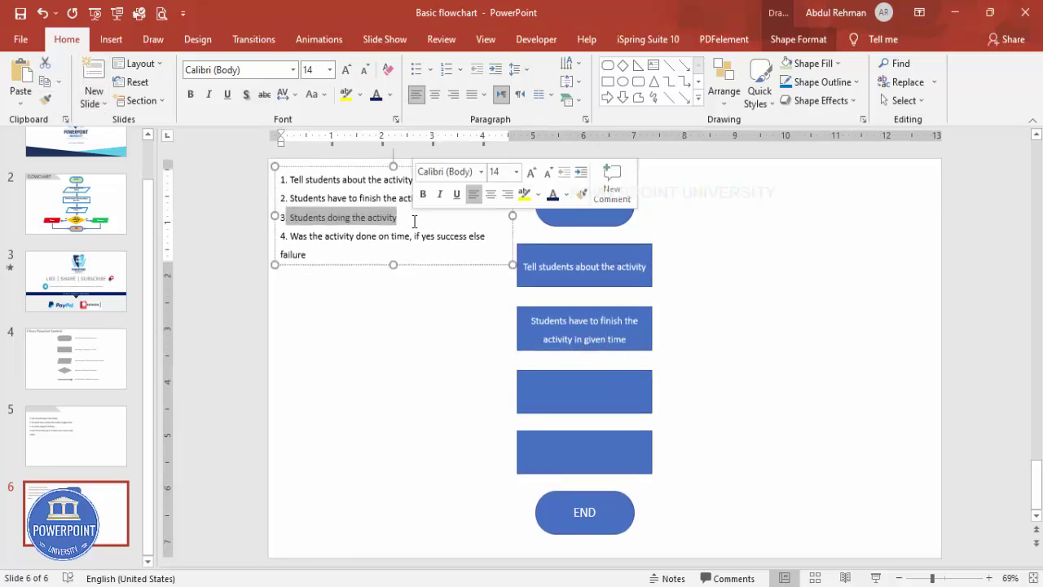
{"action": "left_click", "coordinate": [586, 379]}
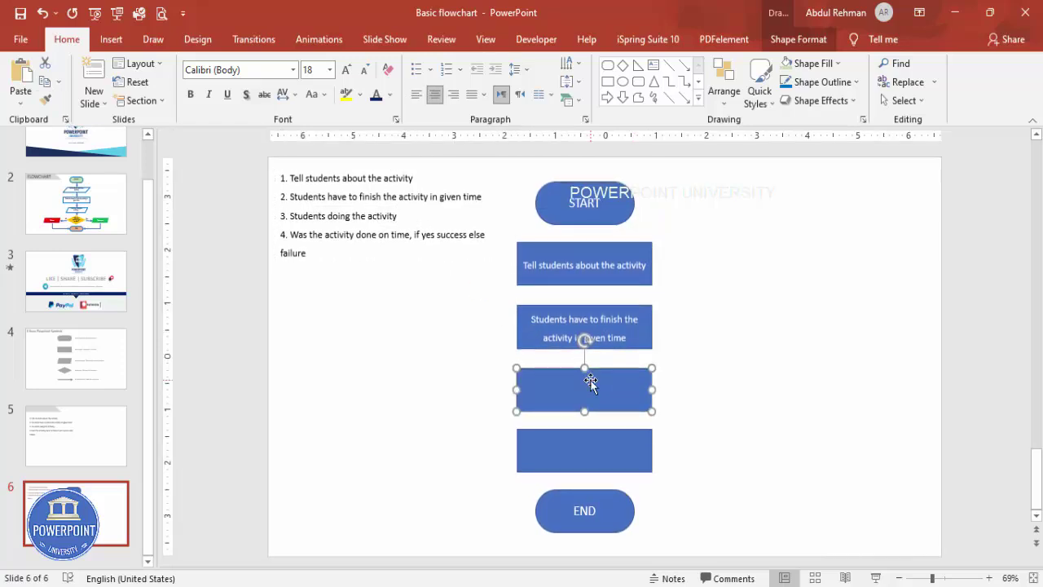
- Paste 'Students doing the activity' and 'Was the activity done on time' into the last two rectangles
{"action": "key", "text": "ctrl+v"}
{"action": "left_click_drag", "start_coordinate": [293, 235], "coordinate": [409, 238]}
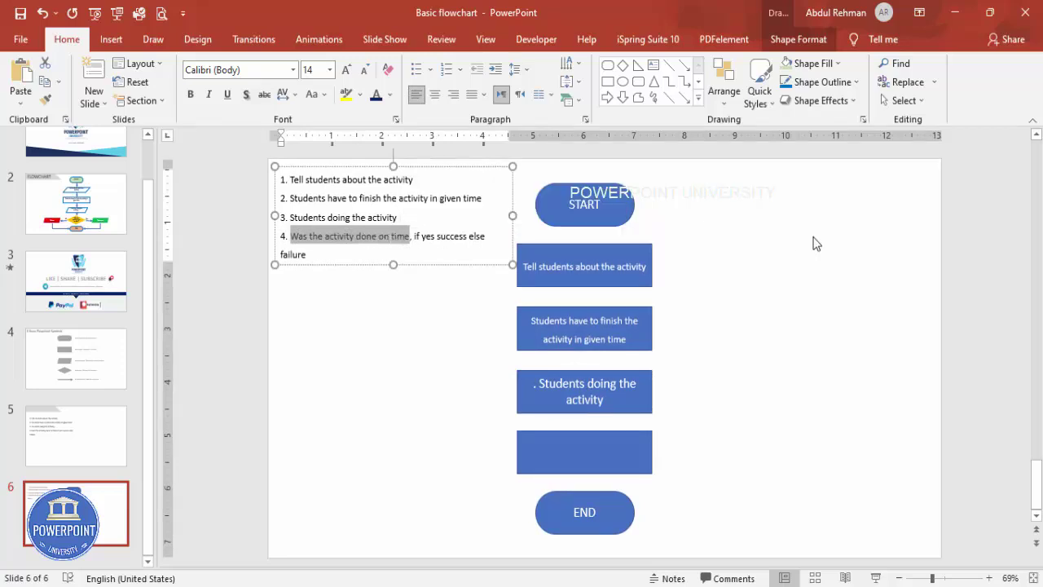
{"action": "left_click", "coordinate": [586, 451]}
{"action": "key", "text": "ctrl+v"}
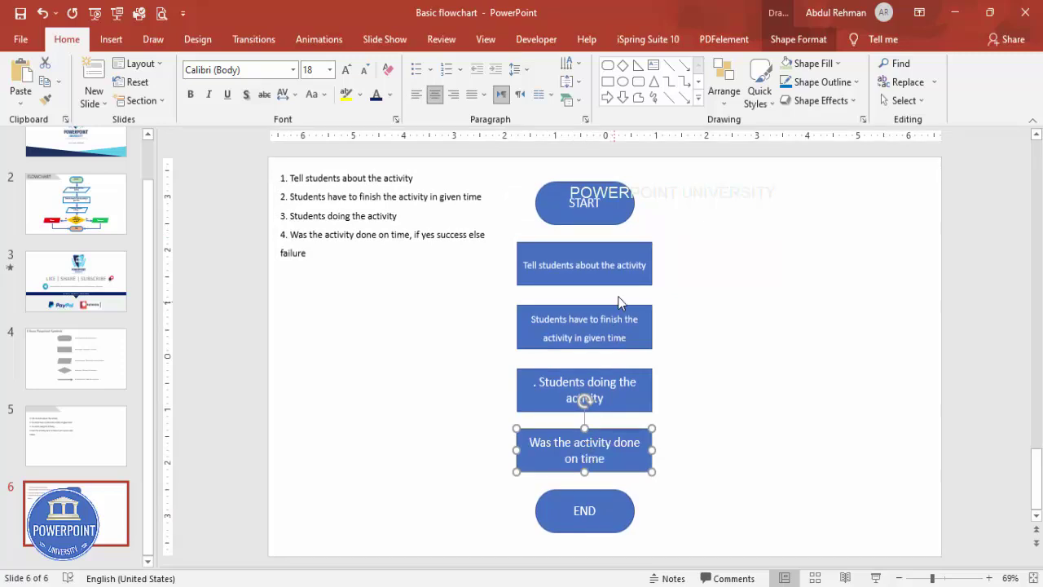
- Format Paint the centred 14 pt text onto the third and fourth boxes
{"action": "left_click", "coordinate": [627, 314]}
{"action": "left_click", "coordinate": [45, 100]}
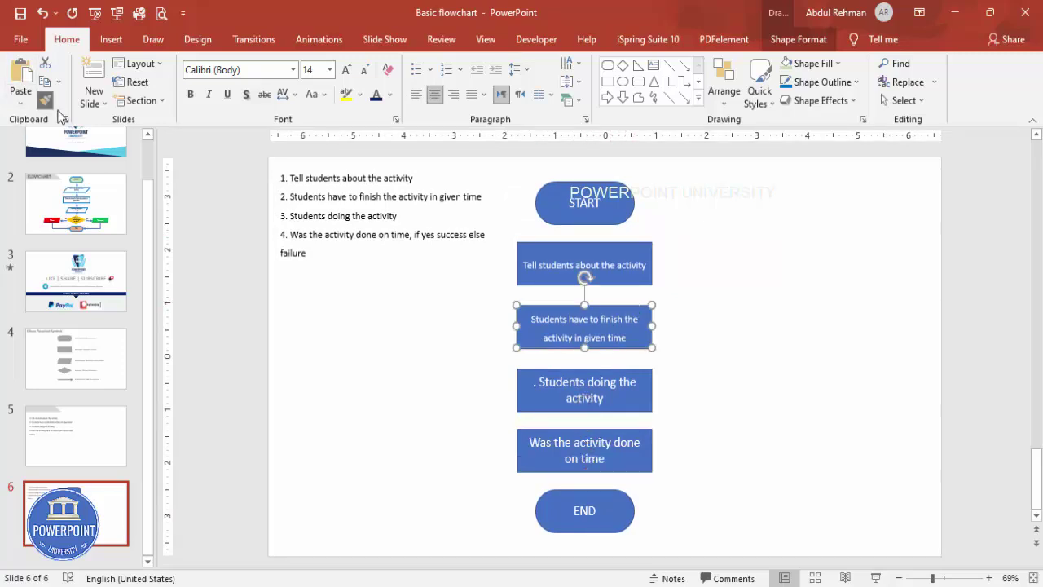
{"action": "left_click", "coordinate": [613, 388]}
{"action": "left_click", "coordinate": [607, 457]}
{"action": "left_click", "coordinate": [643, 407]}
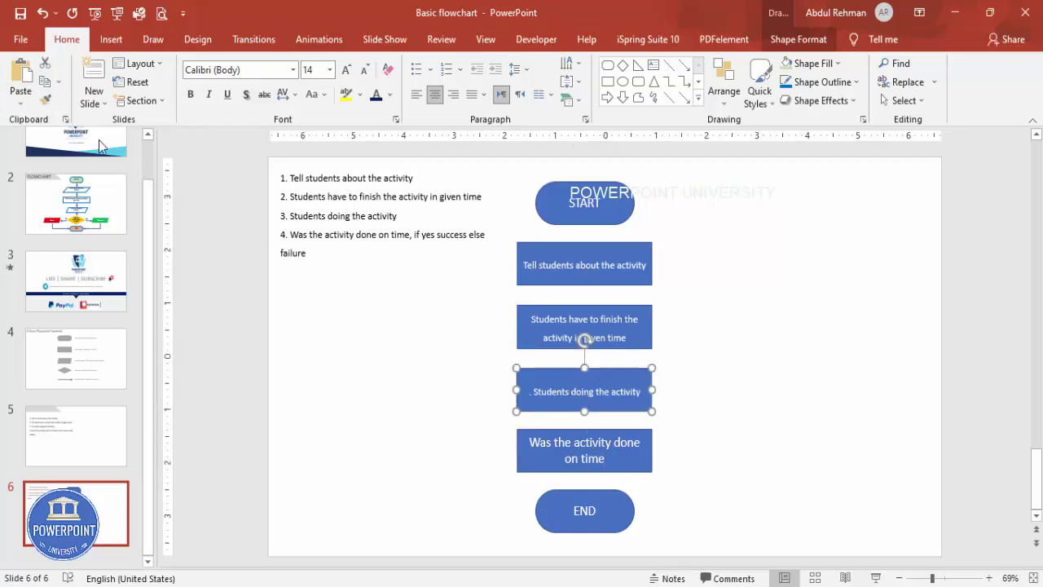
{"action": "left_click", "coordinate": [46, 99]}
{"action": "left_click", "coordinate": [626, 454]}
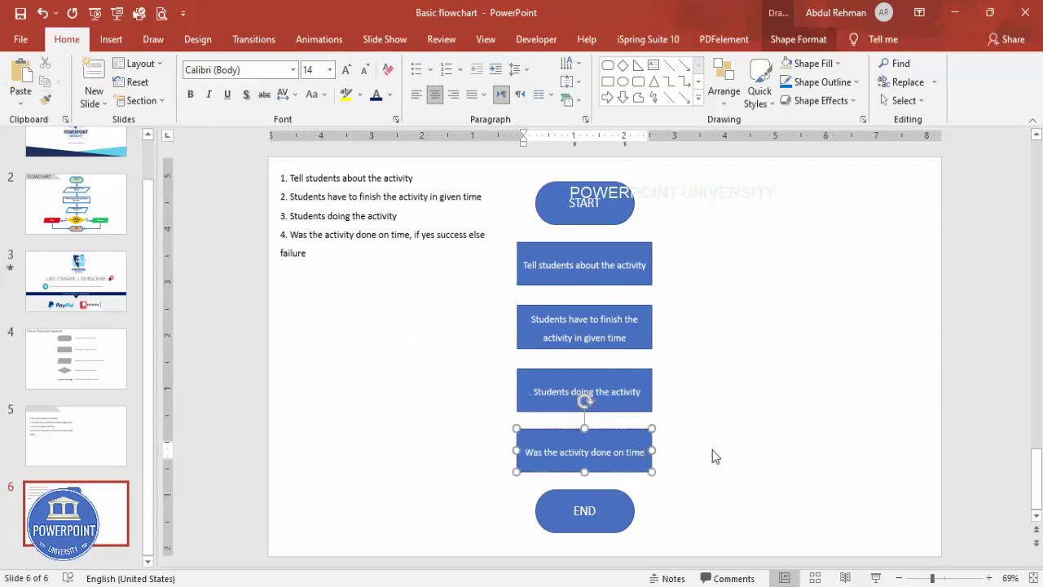
{"action": "left_click", "coordinate": [707, 442]}
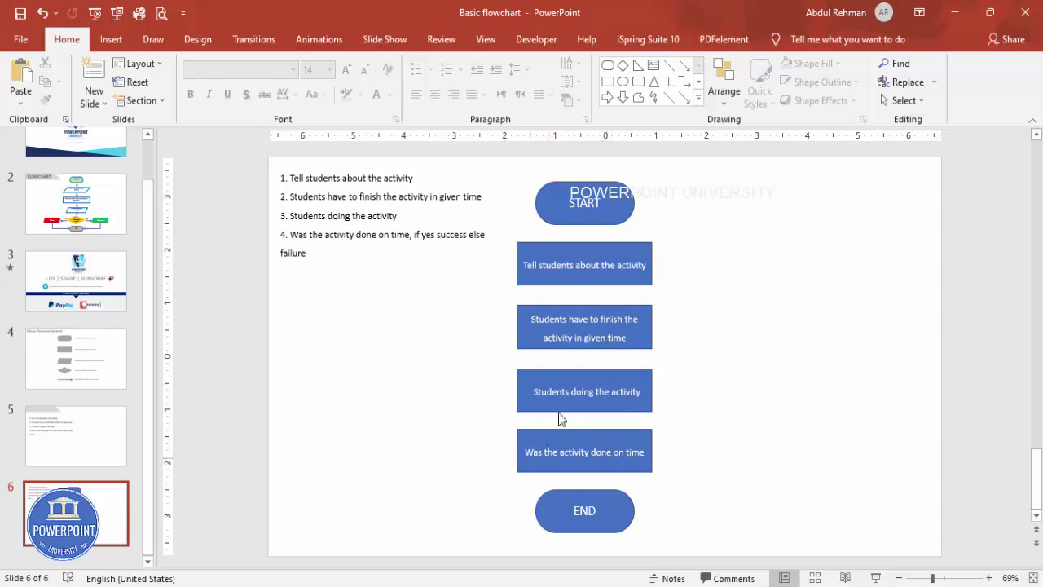
{"action": "left_click", "coordinate": [108, 370]}
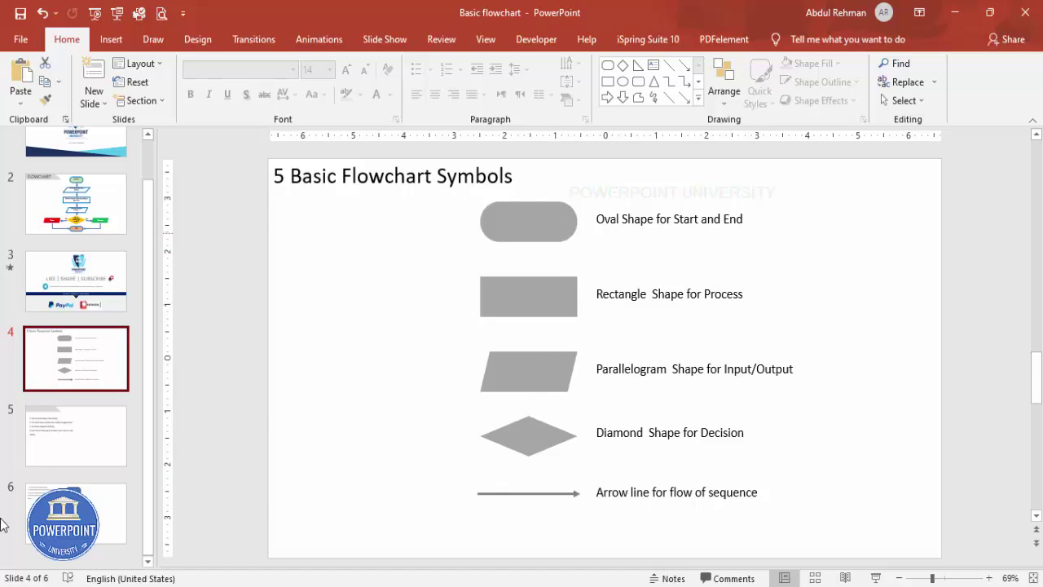
{"action": "left_click", "coordinate": [32, 521]}
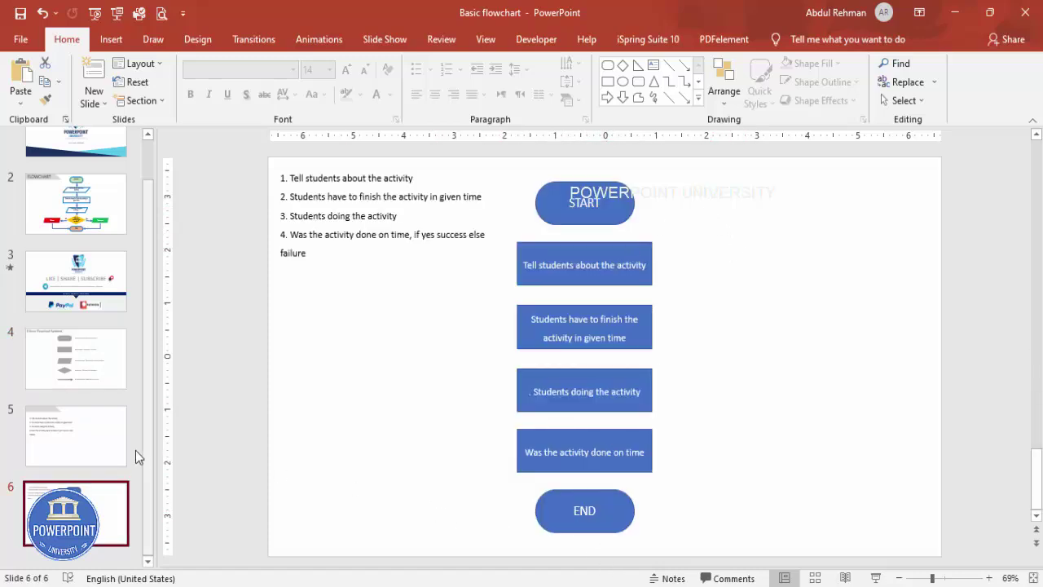
{"action": "left_click", "coordinate": [90, 372]}
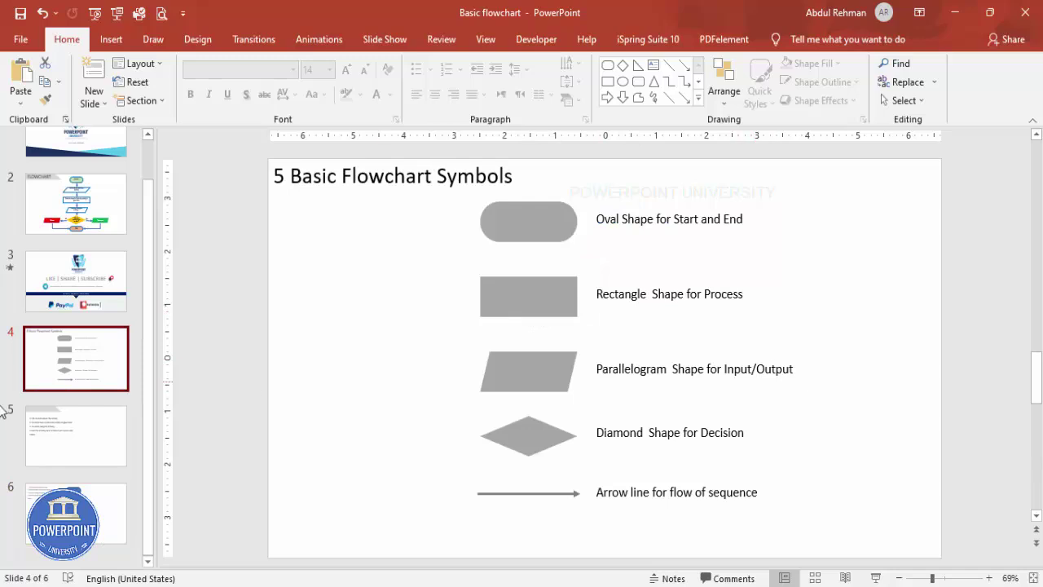
{"action": "left_click", "coordinate": [90, 489]}
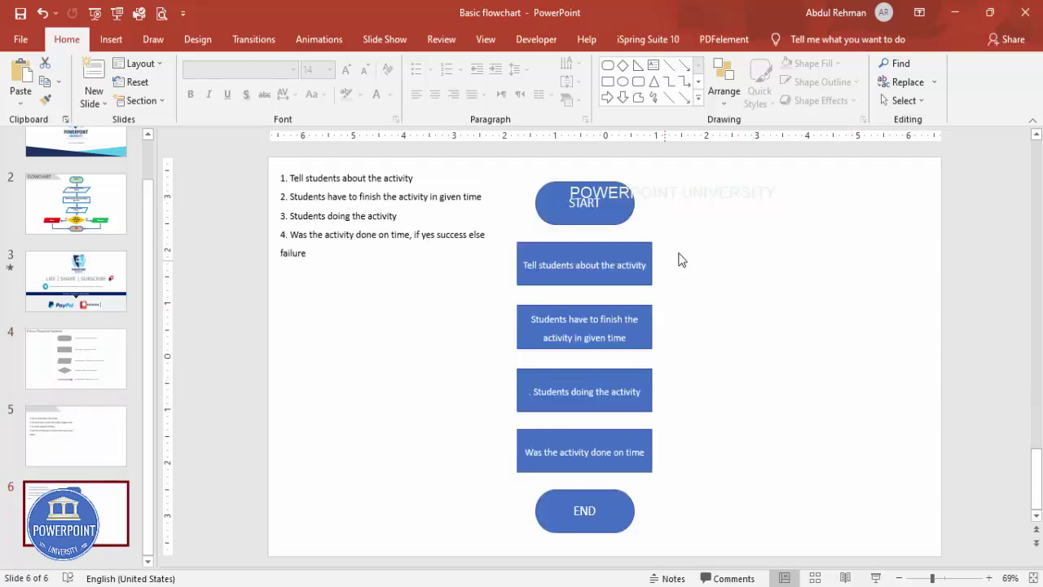
{"action": "left_click", "coordinate": [626, 251]}
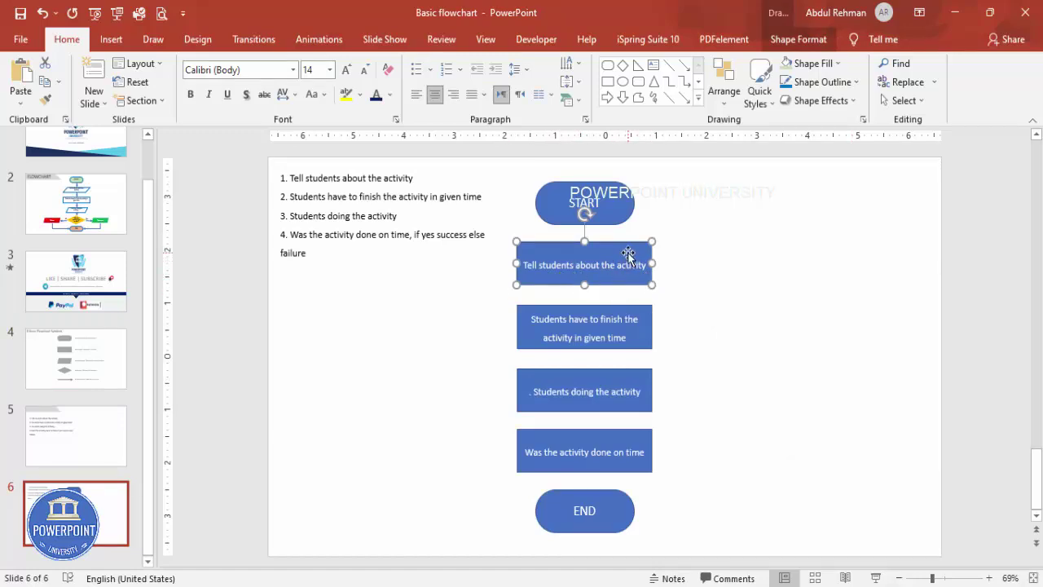
- Change the Tell students and Students doing the activity boxes into parallelograms
{"action": "left_click", "coordinate": [609, 379], "text": "shift"}
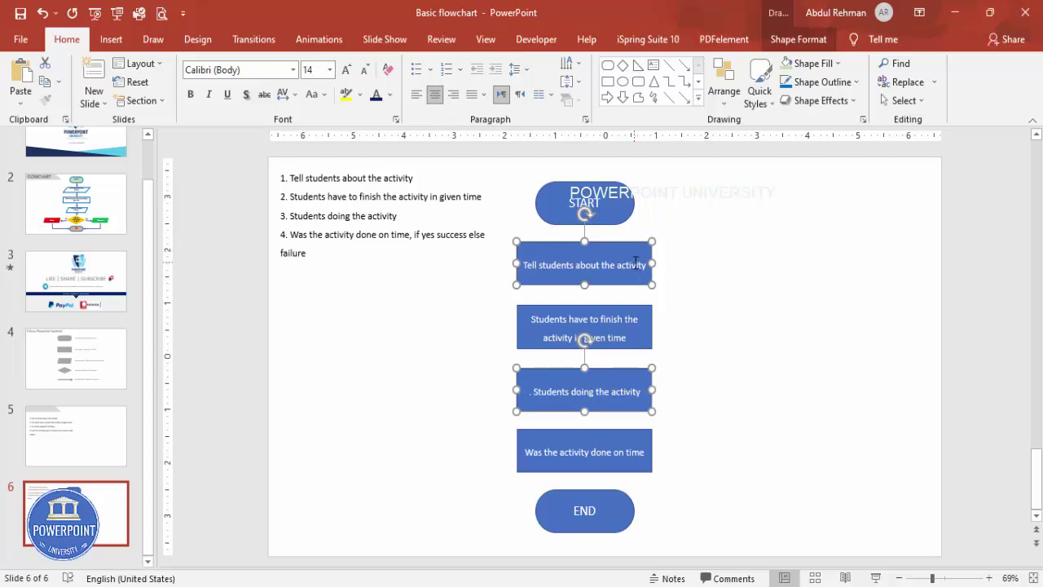
{"action": "left_click", "coordinate": [775, 46]}
{"action": "left_click", "coordinate": [149, 63]}
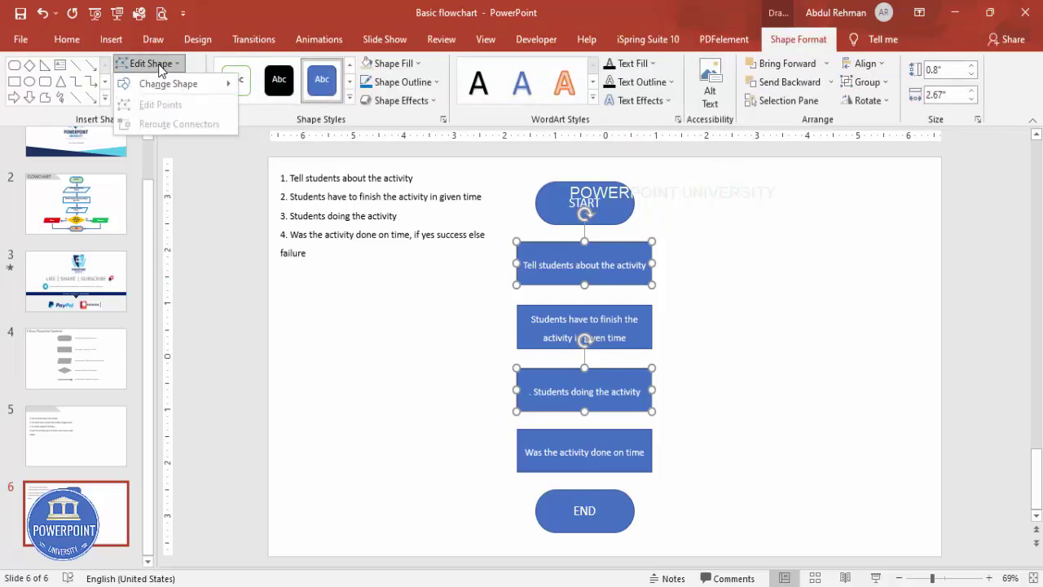
{"action": "mouse_move", "coordinate": [163, 93]}
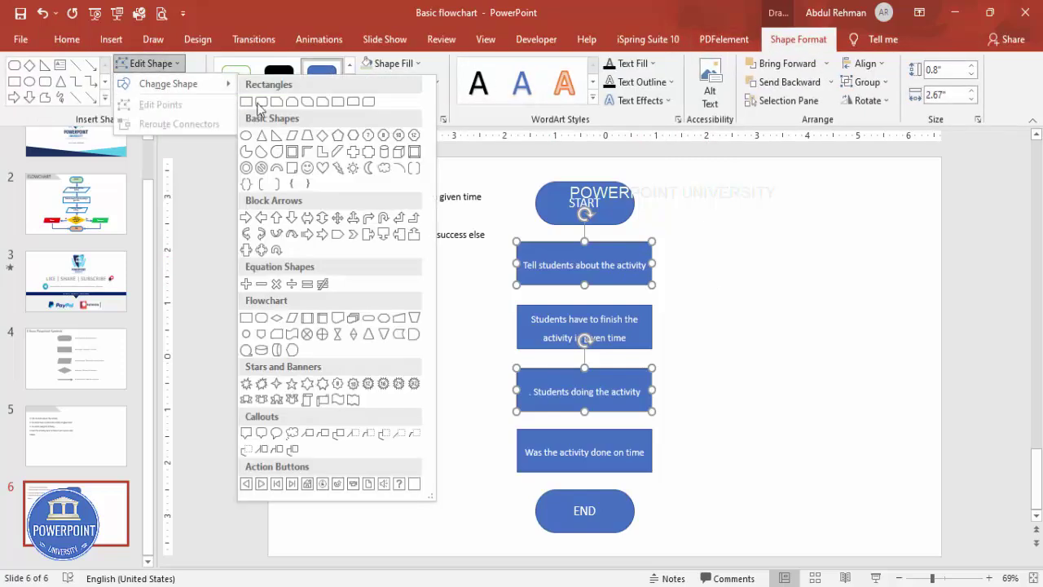
{"action": "left_click", "coordinate": [292, 135]}
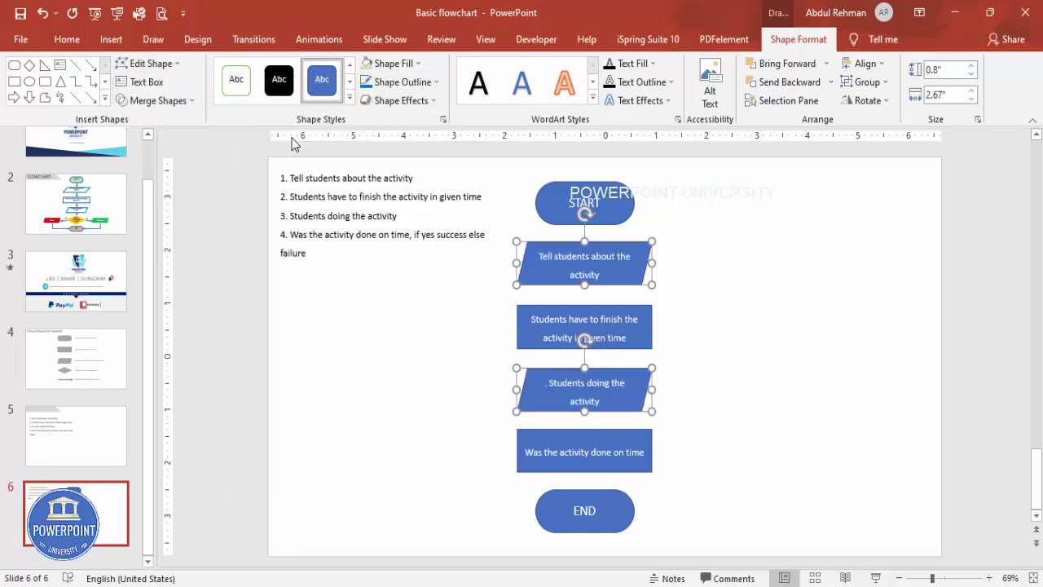
{"action": "left_click", "coordinate": [736, 354]}
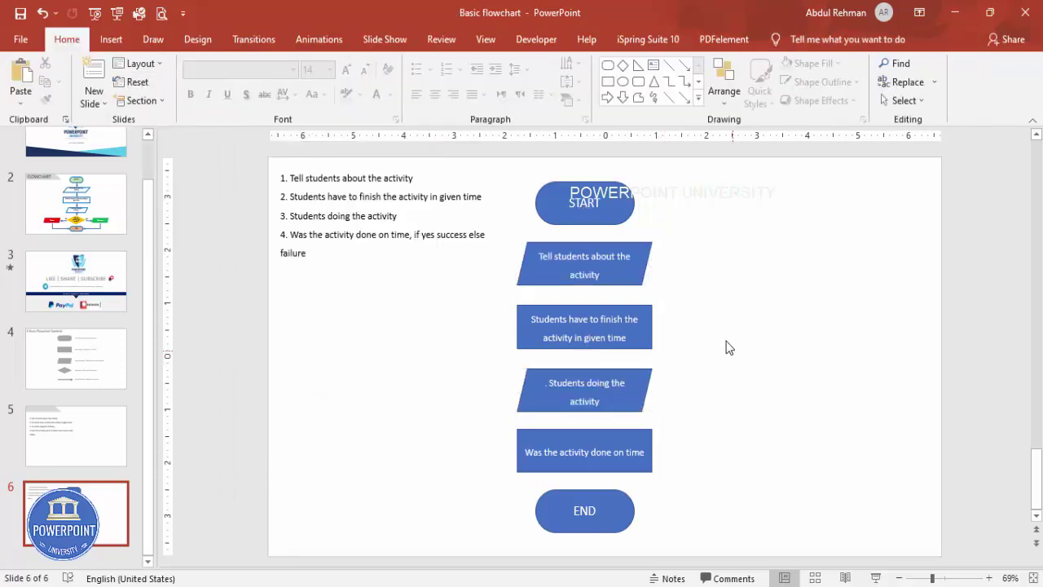
- Steepen the slant of both parallelograms
{"action": "left_click", "coordinate": [626, 248]}
{"action": "left_click_drag", "start_coordinate": [527, 247], "coordinate": [536, 243]}
{"action": "left_click", "coordinate": [580, 370]}
{"action": "left_click_drag", "start_coordinate": [530, 370], "coordinate": [476, 389]}
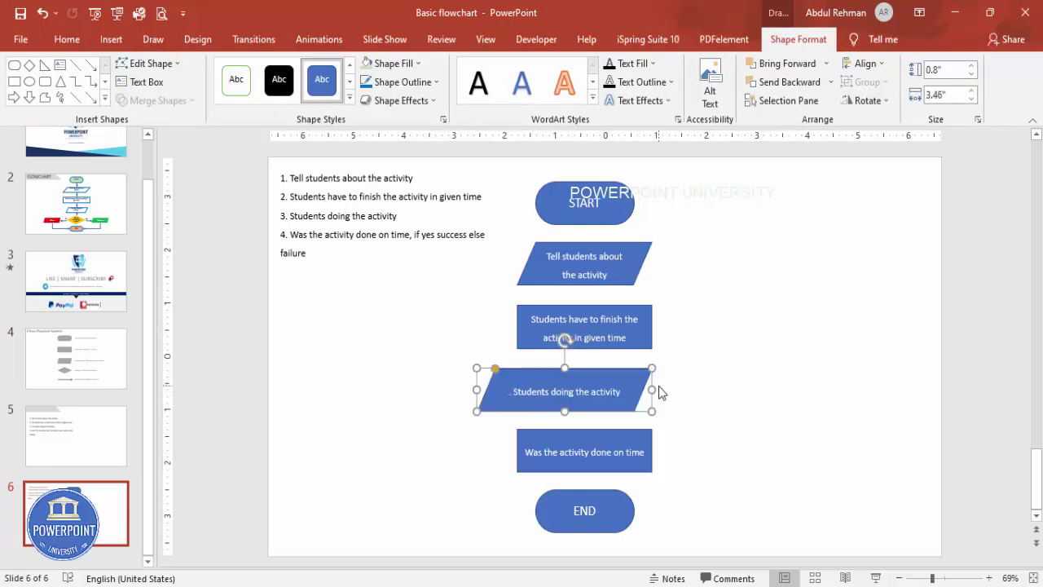
- Undo the extra widening and widen Tell students about the activity to 3.22 inches
{"action": "left_click_drag", "start_coordinate": [653, 391], "coordinate": [664, 390]}
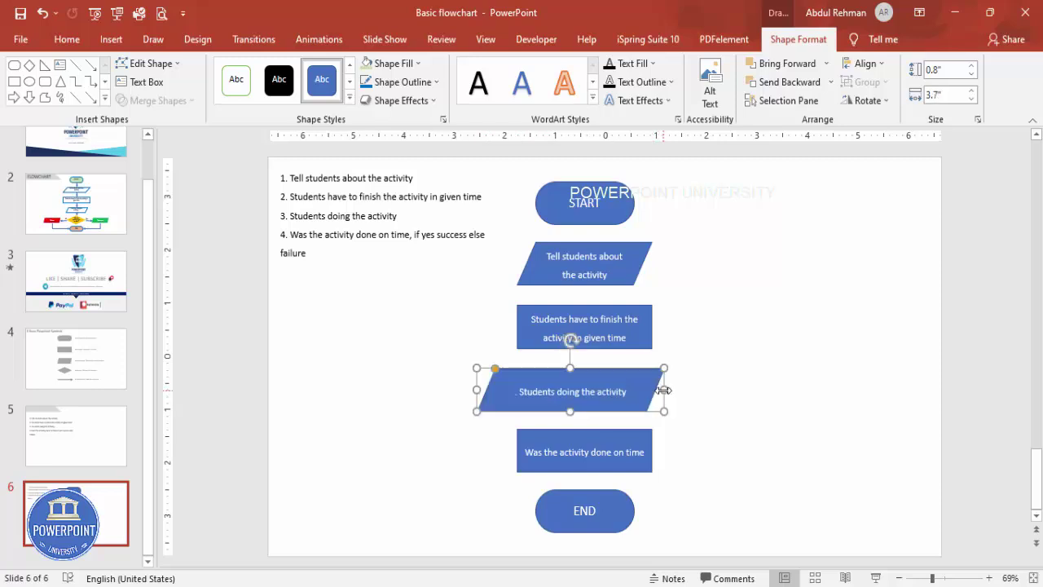
{"action": "key", "text": "ctrl+z"}
{"action": "key", "text": "ctrl+z"}
{"action": "left_click", "coordinate": [621, 283]}
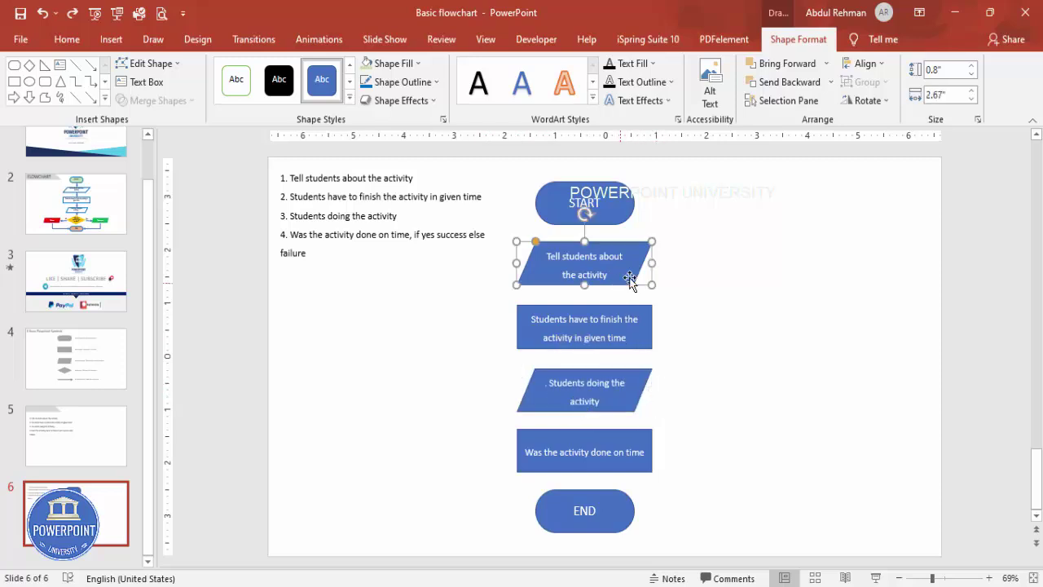
{"action": "left_click_drag", "start_coordinate": [652, 262], "coordinate": [680, 262]}
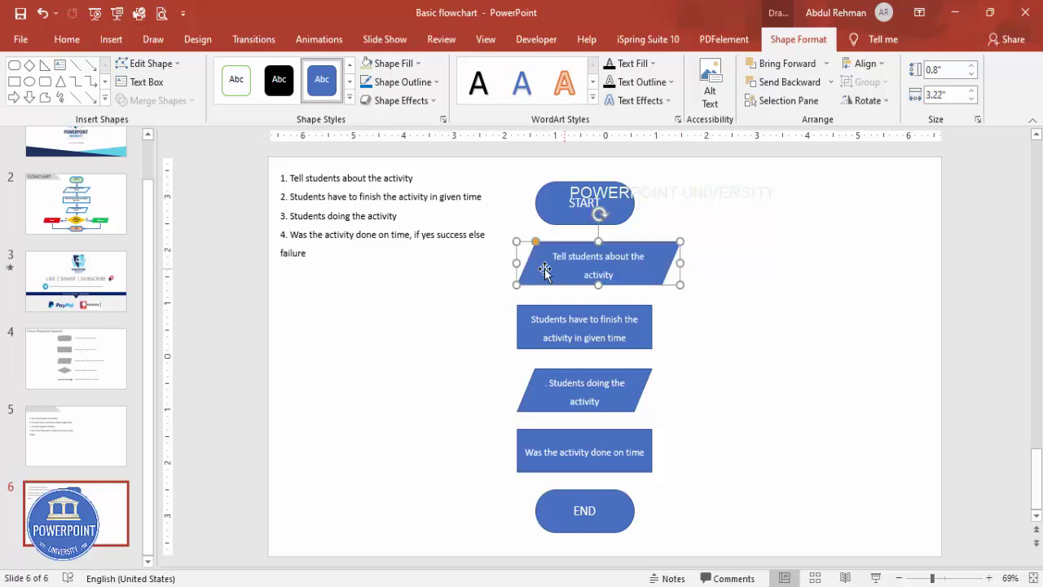
{"action": "left_click_drag", "start_coordinate": [517, 264], "coordinate": [492, 263]}
{"action": "left_click", "coordinate": [746, 329]}
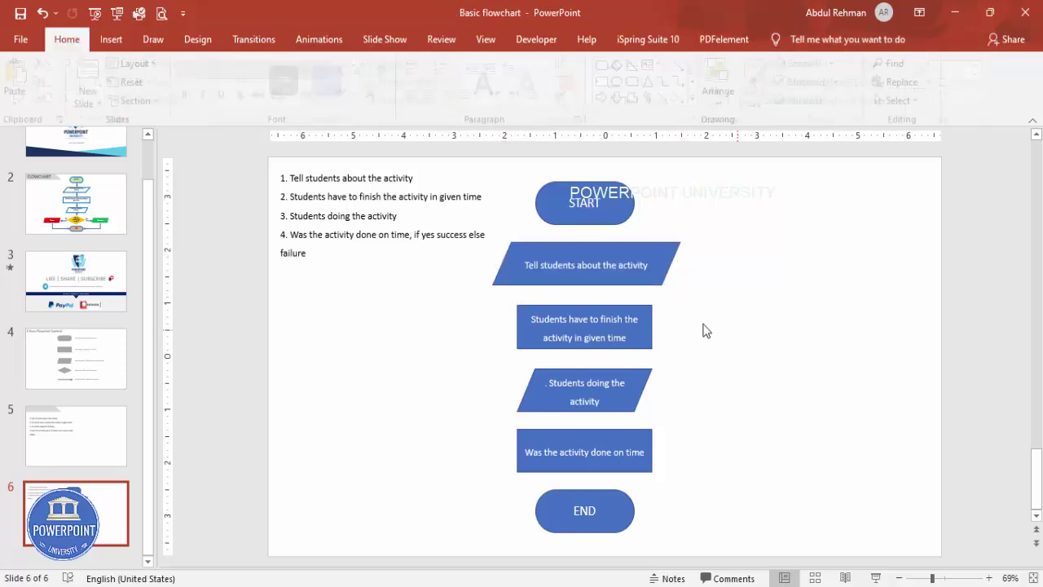
{"action": "left_click", "coordinate": [629, 308]}
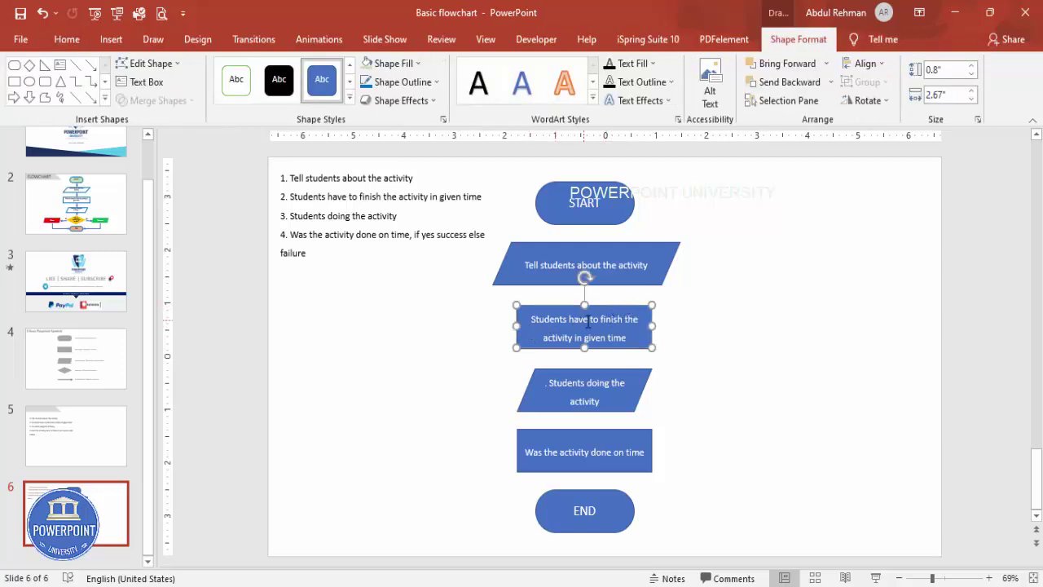
- Change the Was the activity done on time rectangle into a diamond
{"action": "left_click", "coordinate": [612, 436]}
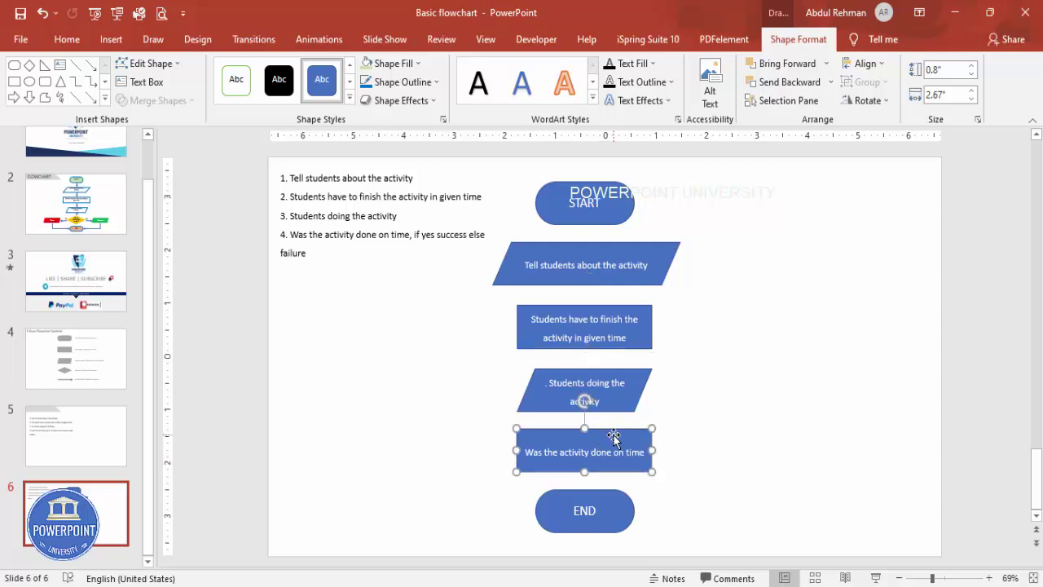
{"action": "left_click", "coordinate": [97, 375]}
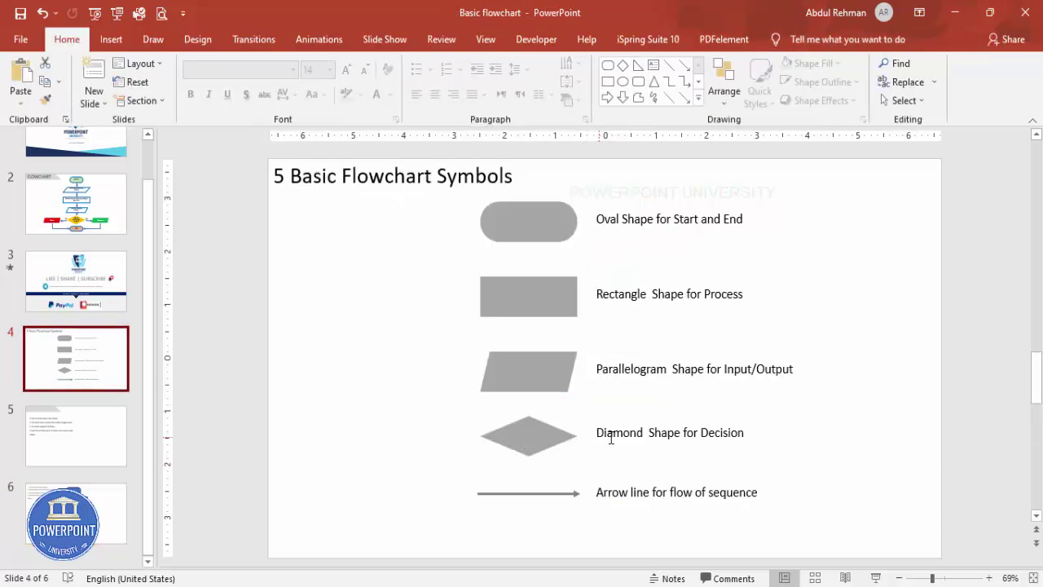
{"action": "left_click", "coordinate": [86, 447]}
{"action": "key", "text": "Down"}
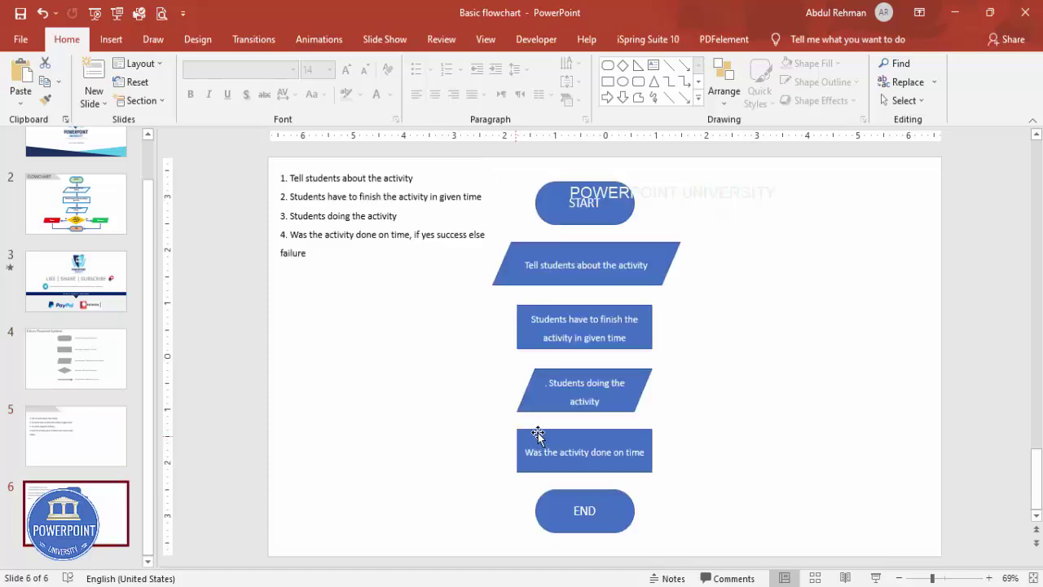
{"action": "left_click", "coordinate": [573, 436]}
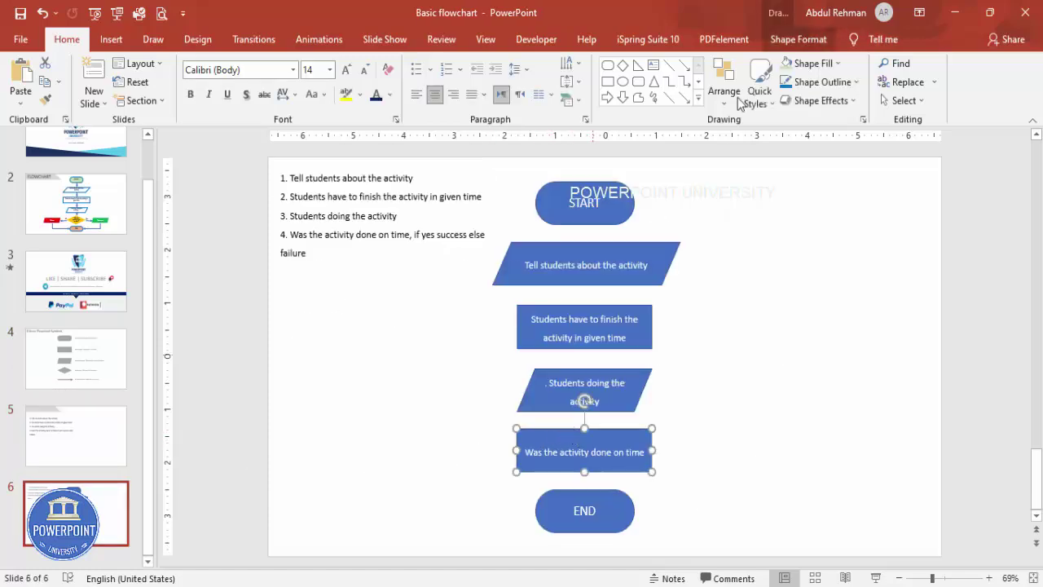
{"action": "left_click", "coordinate": [792, 41]}
{"action": "left_click", "coordinate": [148, 63]}
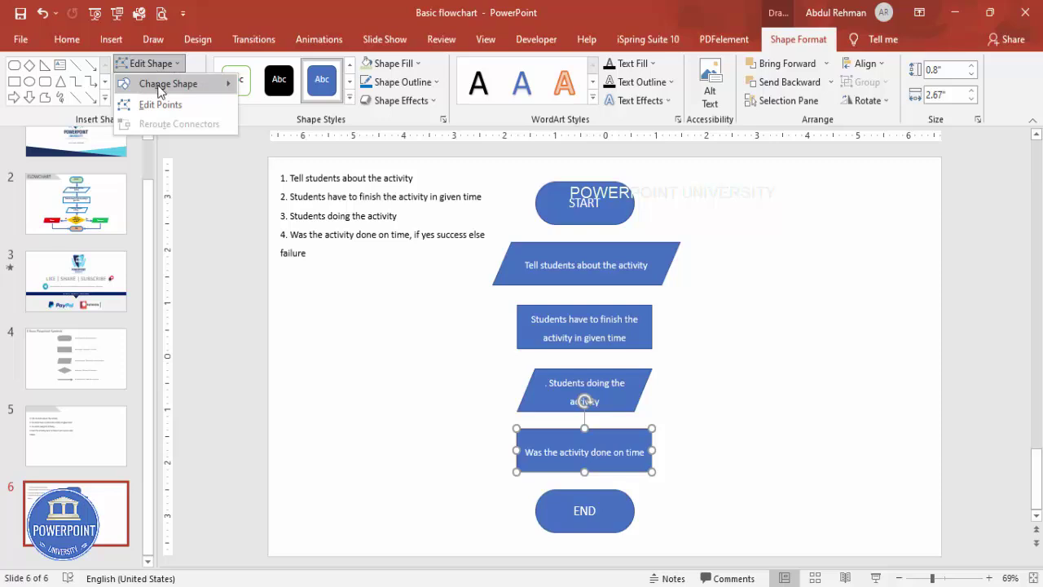
{"action": "mouse_move", "coordinate": [159, 90]}
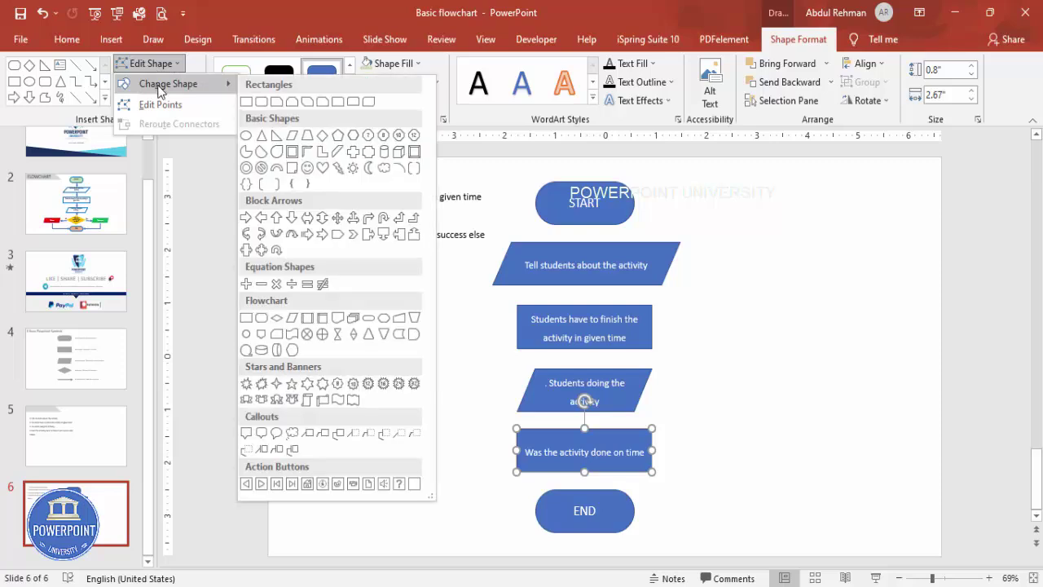
{"action": "left_click", "coordinate": [321, 135]}
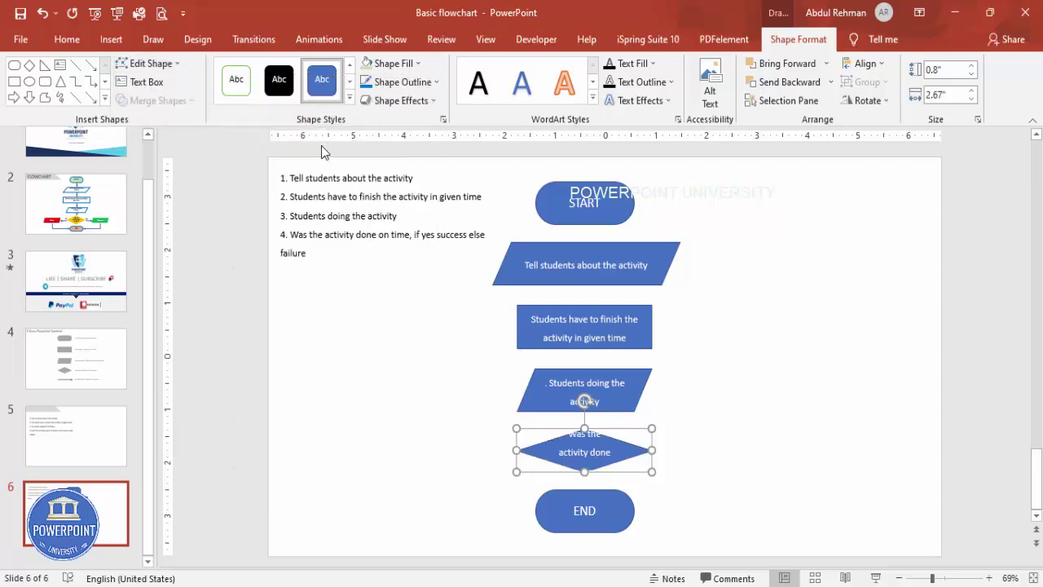
- Stretch the diamond to 1.3 inches tall so its full label shows
{"action": "left_click_drag", "start_coordinate": [586, 475], "coordinate": [586, 481]}
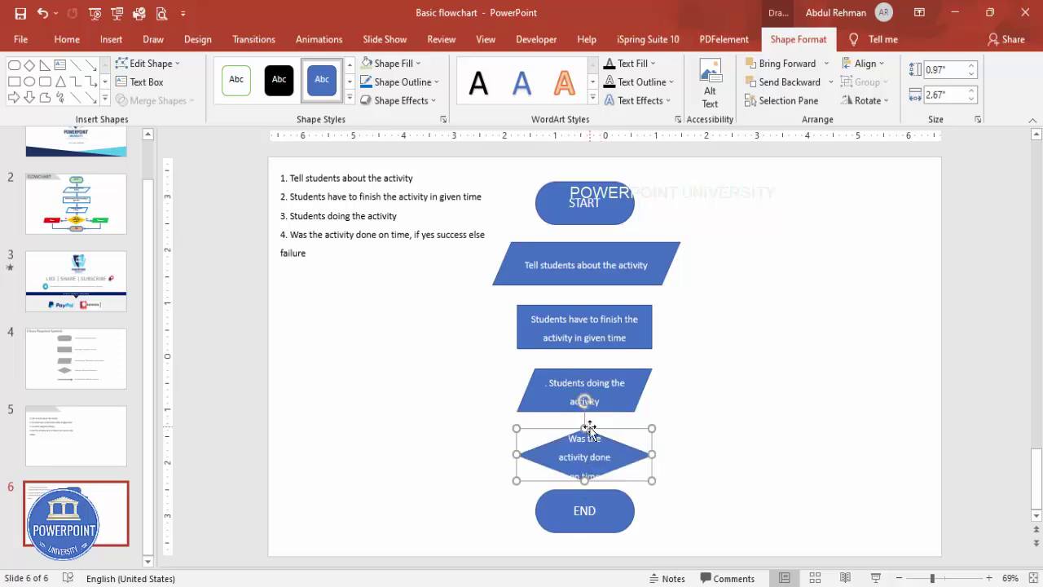
{"action": "left_click_drag", "start_coordinate": [586, 423], "coordinate": [584, 419]}
{"action": "left_click_drag", "start_coordinate": [584, 482], "coordinate": [584, 489]}
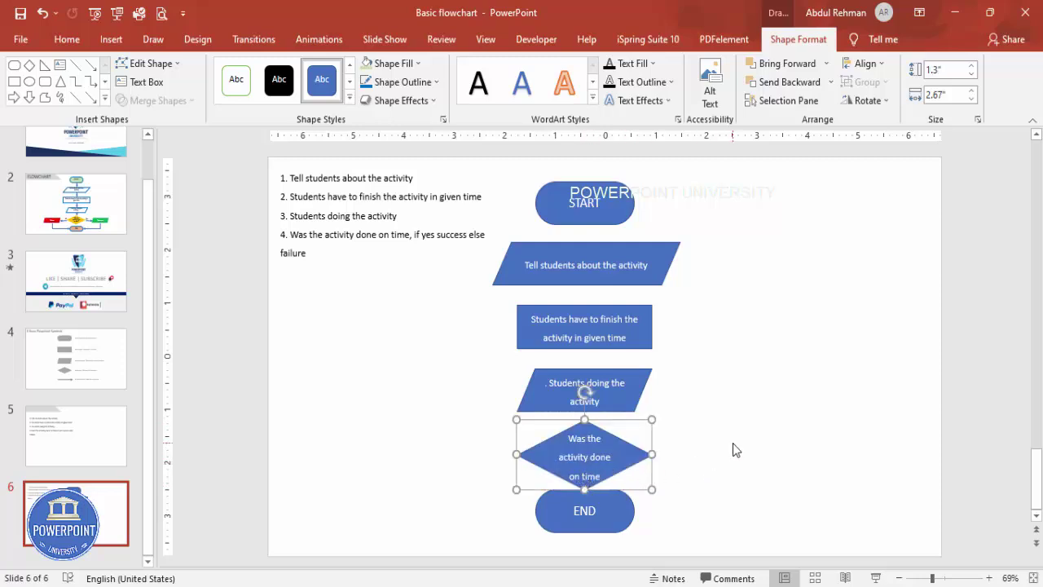
{"action": "left_click", "coordinate": [734, 449]}
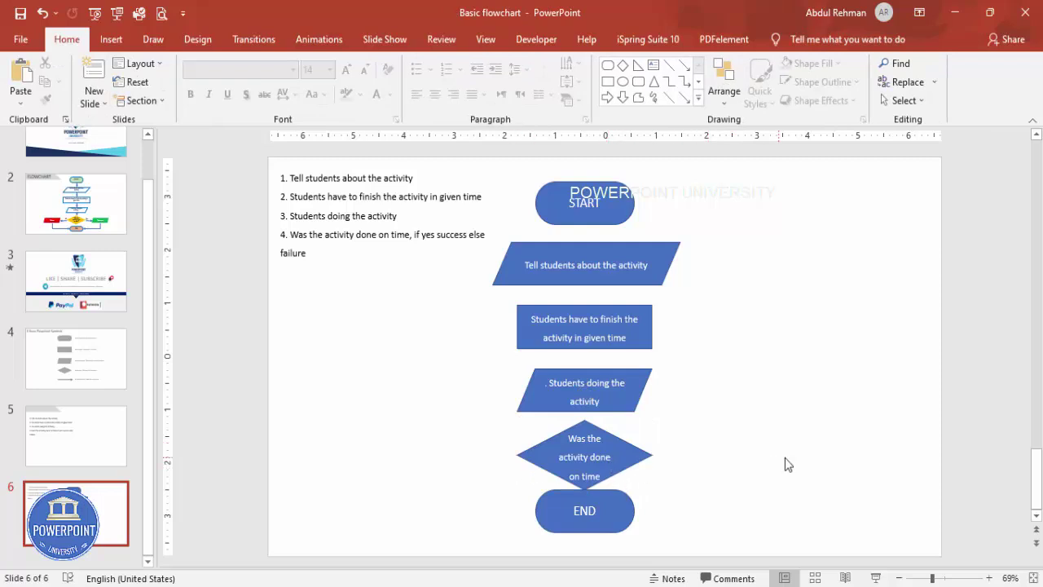
- Move the END oval lower and select the four middle step shapes
{"action": "left_click_drag", "start_coordinate": [621, 495], "coordinate": [620, 512]}
{"action": "left_click", "coordinate": [697, 412]}
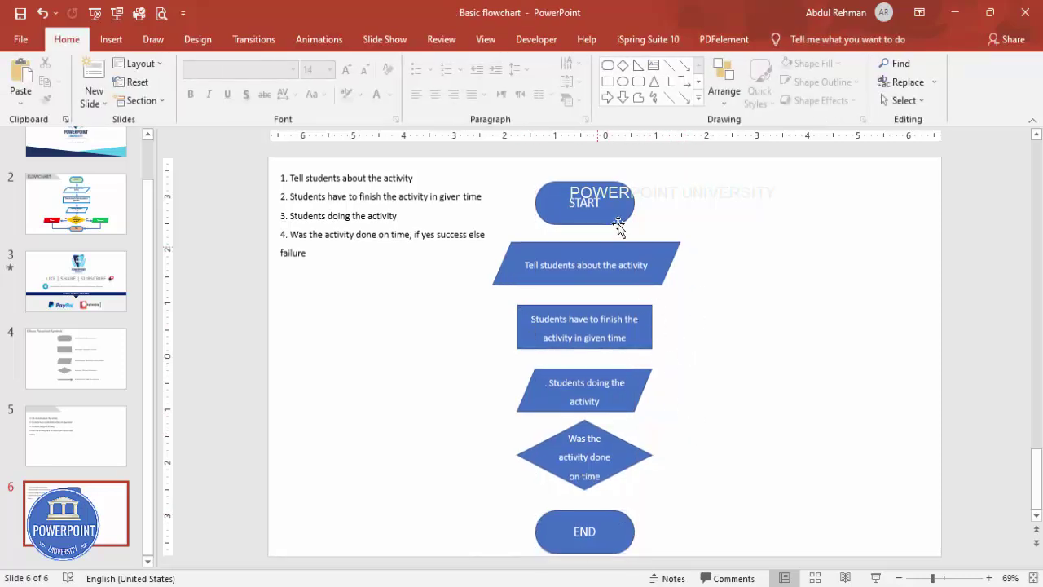
{"action": "left_click", "coordinate": [657, 263]}
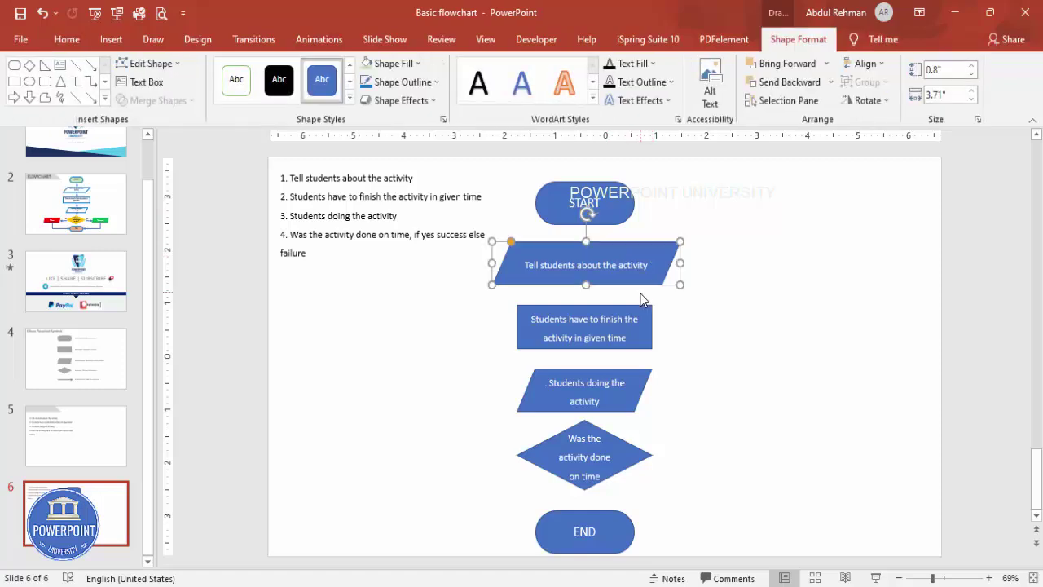
{"action": "left_click", "coordinate": [630, 339], "text": "shift"}
{"action": "left_click", "coordinate": [627, 379], "text": "shift"}
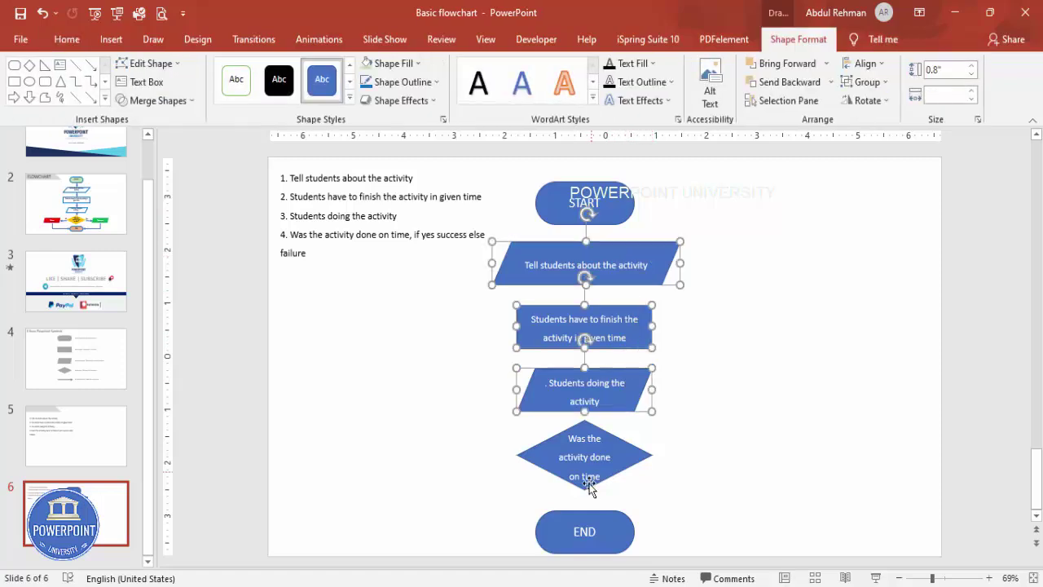
{"action": "left_click", "coordinate": [620, 461], "text": "shift"}
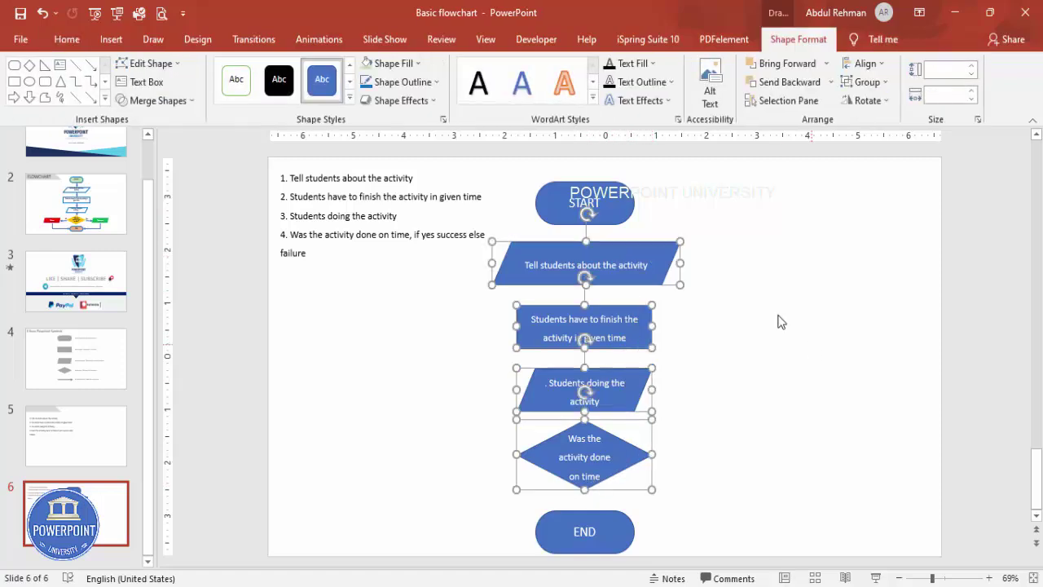
- Give the four selected steps a dark blue outline and no fill
{"action": "left_click", "coordinate": [407, 85]}
{"action": "left_click", "coordinate": [471, 207]}
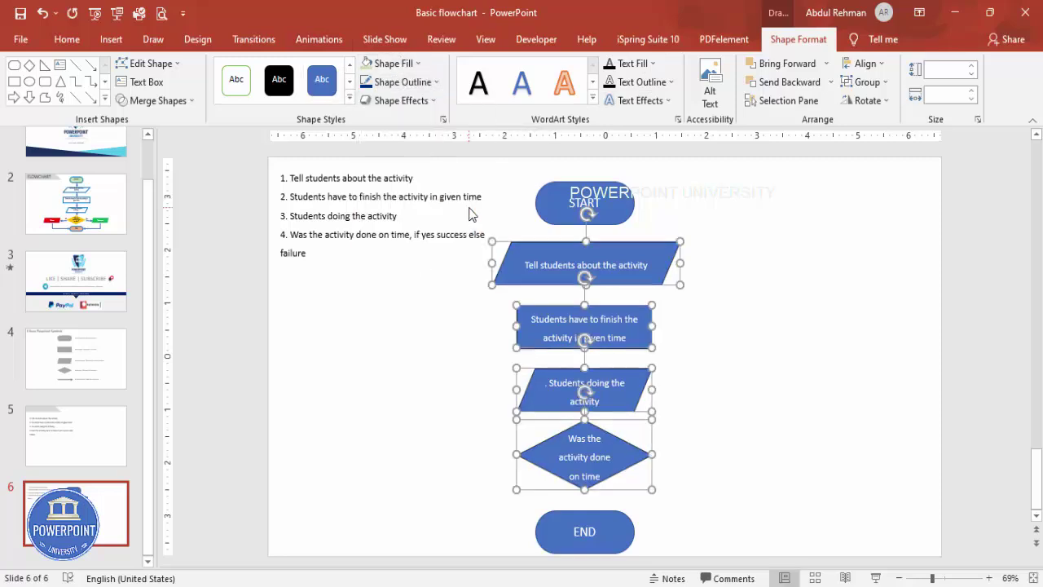
{"action": "left_click", "coordinate": [386, 64]}
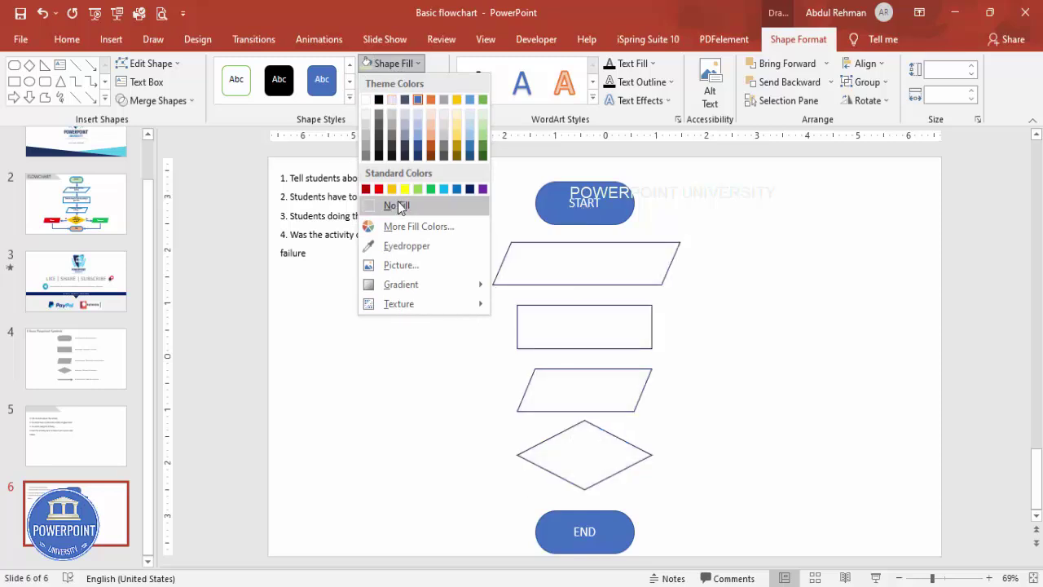
{"action": "left_click", "coordinate": [397, 205]}
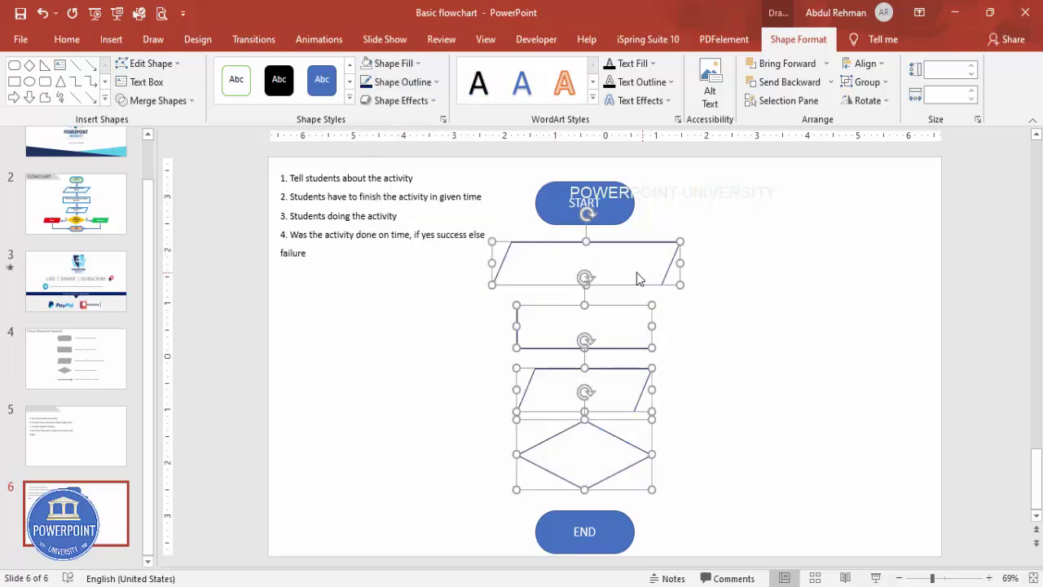
{"action": "left_click", "coordinate": [67, 39]}
- Colour the four step labels dark and set them in the Hand Of Sean font
{"action": "left_click", "coordinate": [375, 96]}
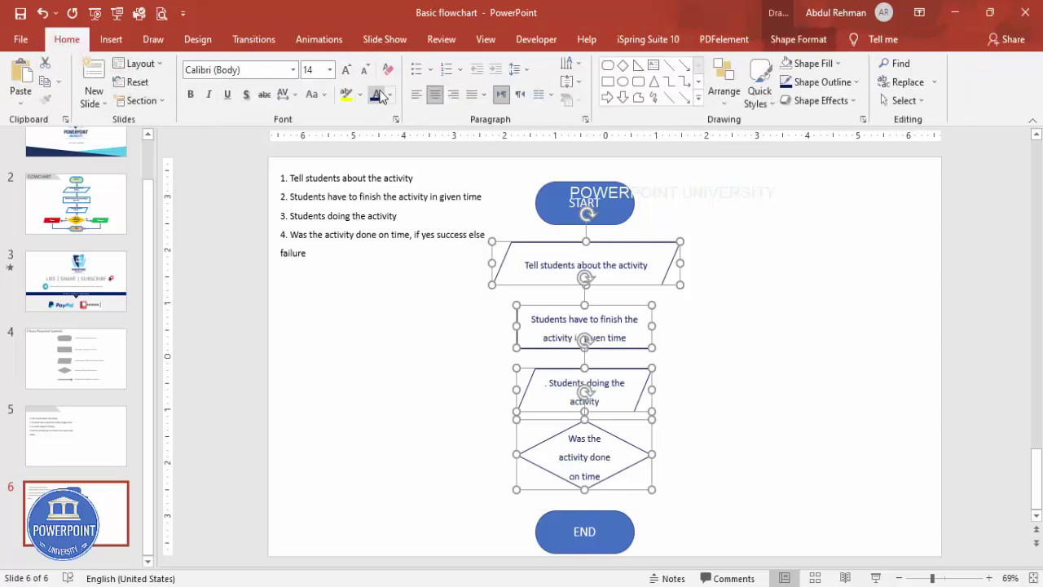
{"action": "left_click", "coordinate": [248, 70]}
{"action": "type", "text": "Hand Of Sean"}
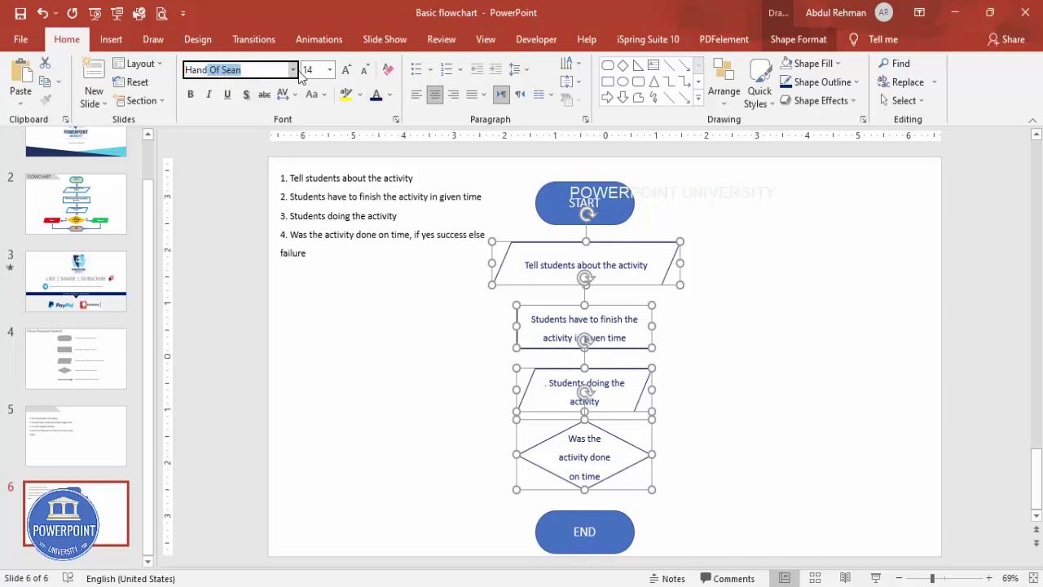
{"action": "key", "text": "Return"}
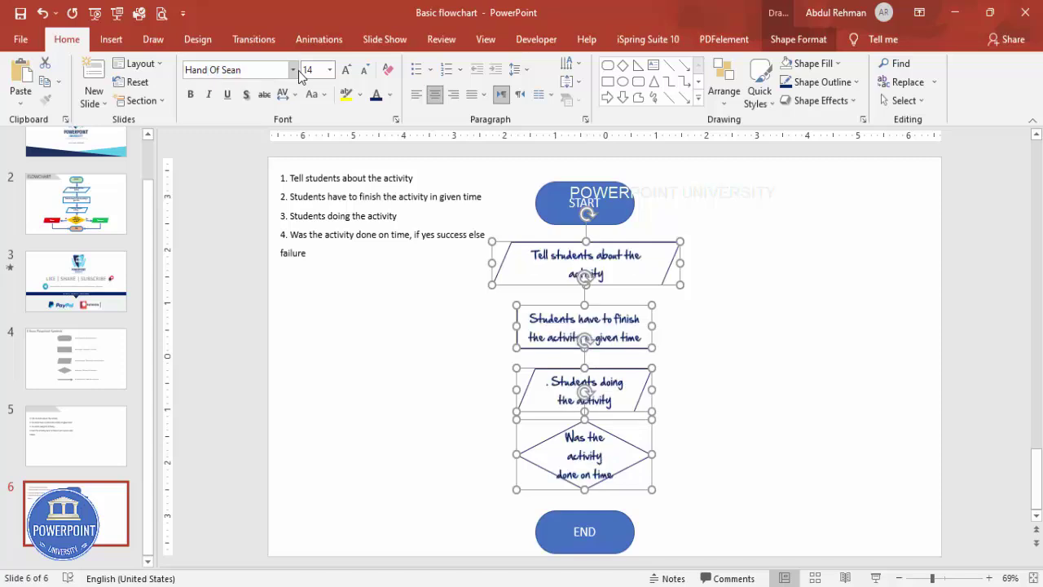